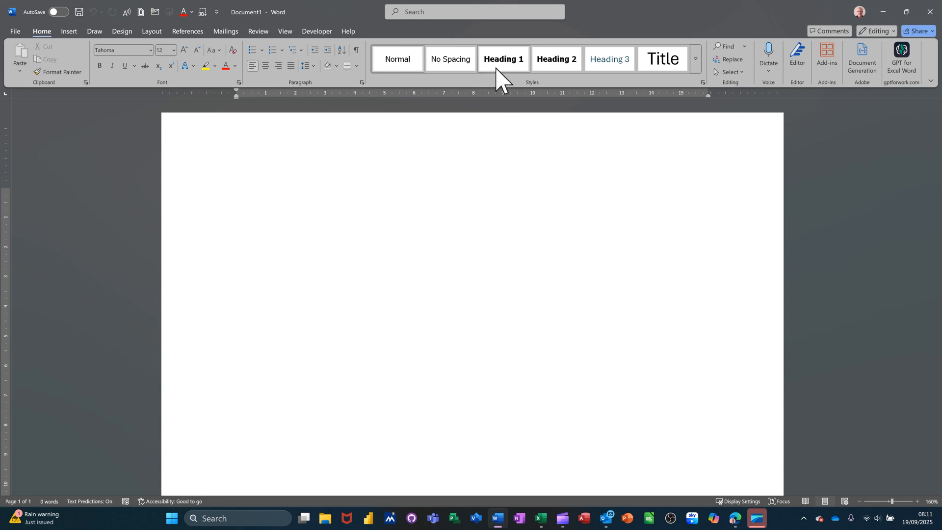
Modify the Heading 1 style, review its paragraph settings, and make it apply to new documents based on this template.
click(457, 69)
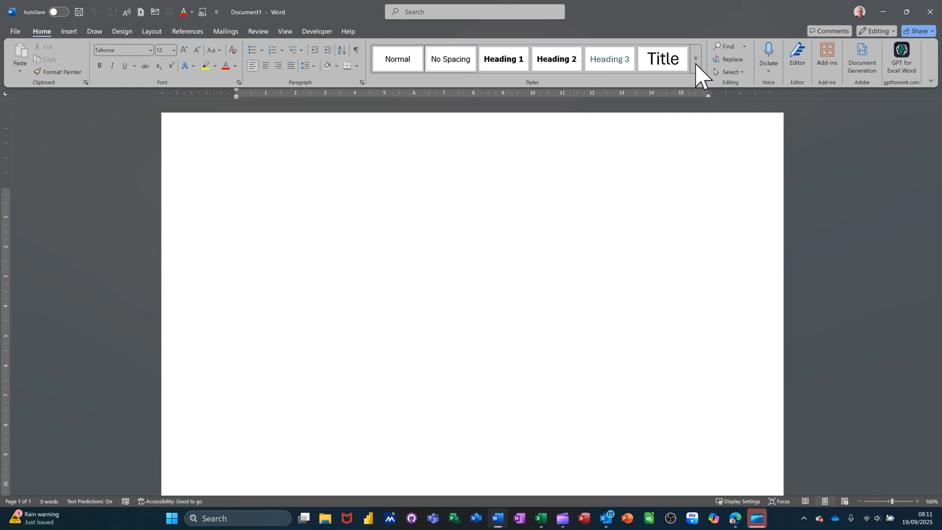
click(696, 62)
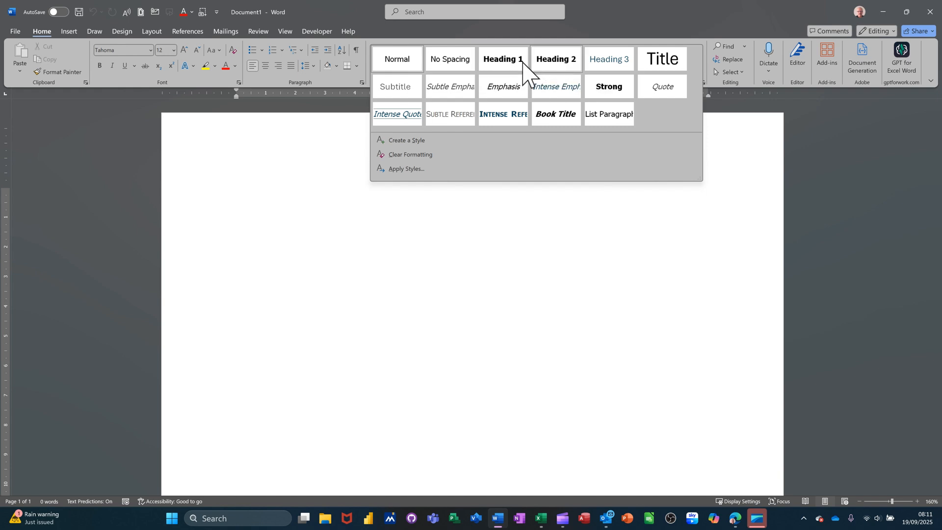
right_click(496, 60)
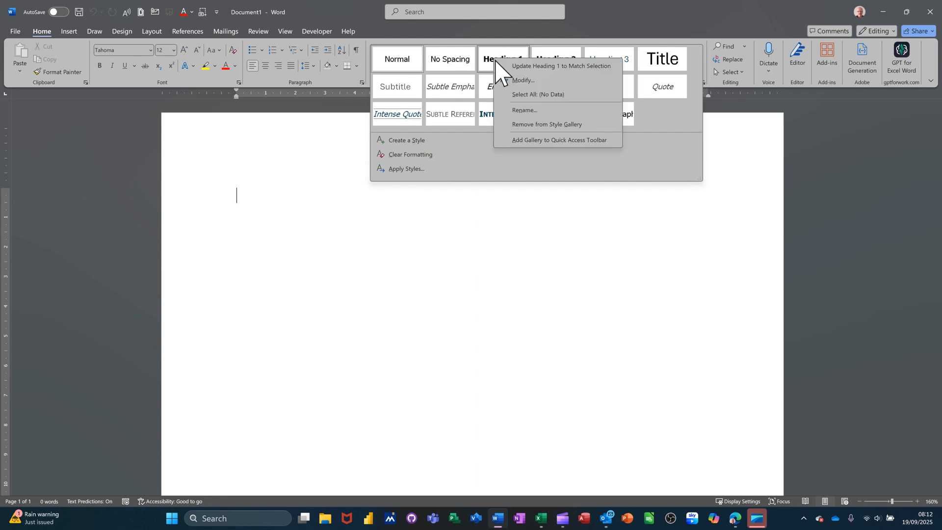
click(526, 80)
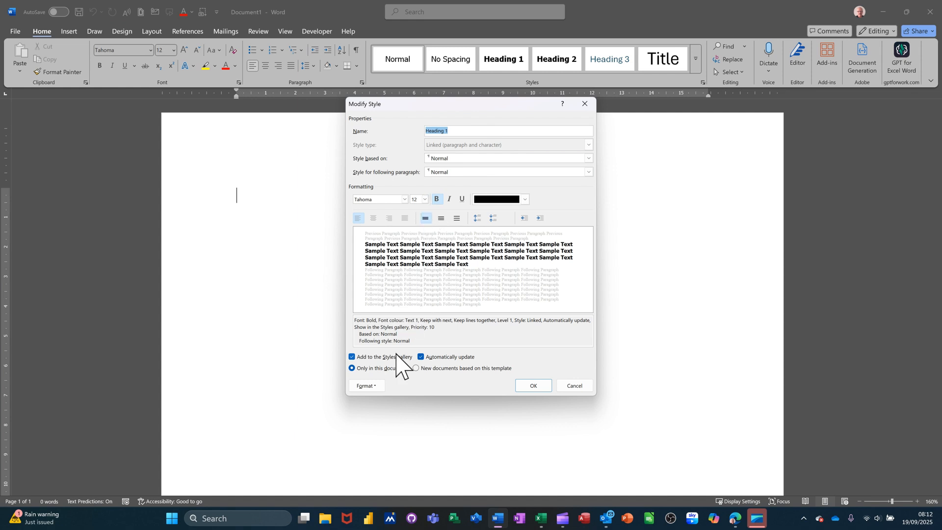
click(367, 388)
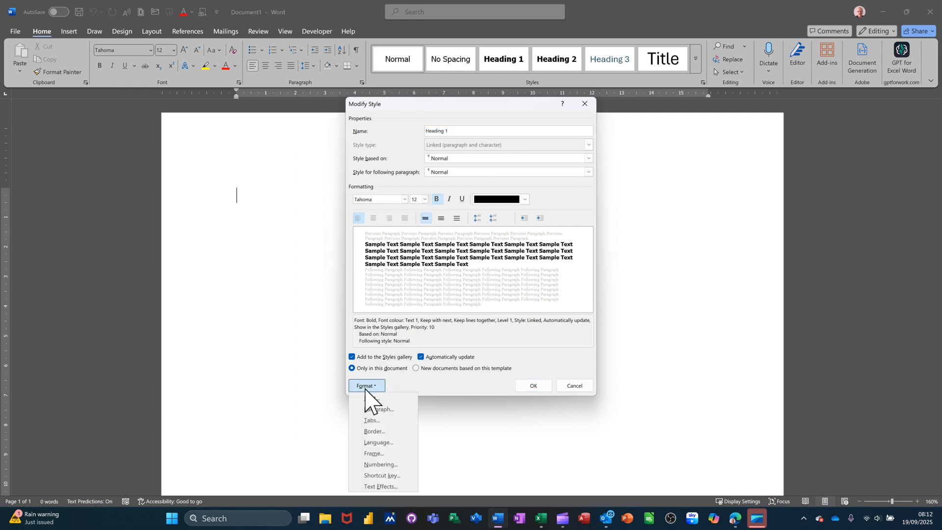
click(375, 410)
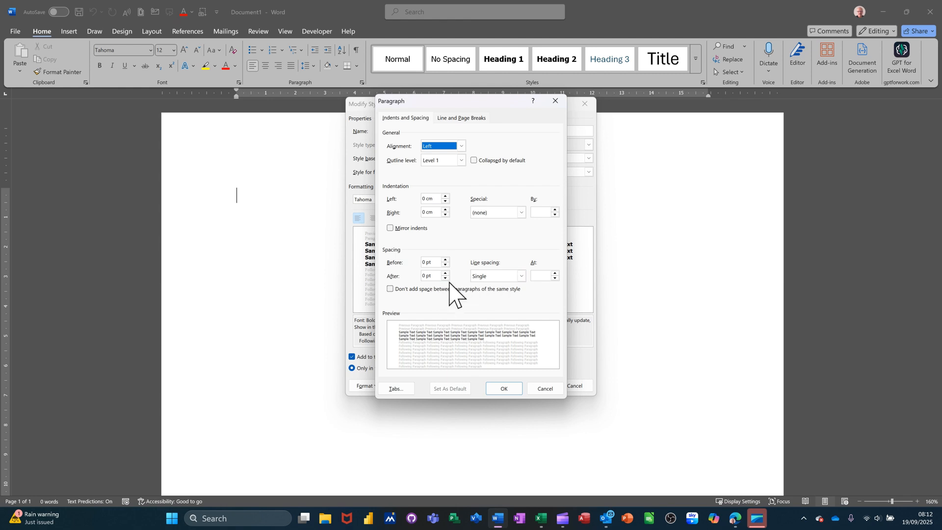
click(503, 389)
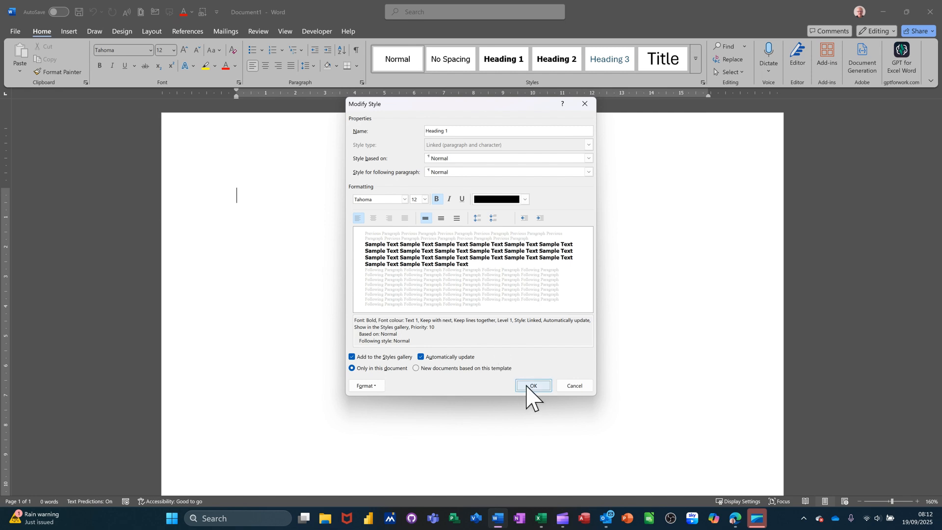
click(418, 369)
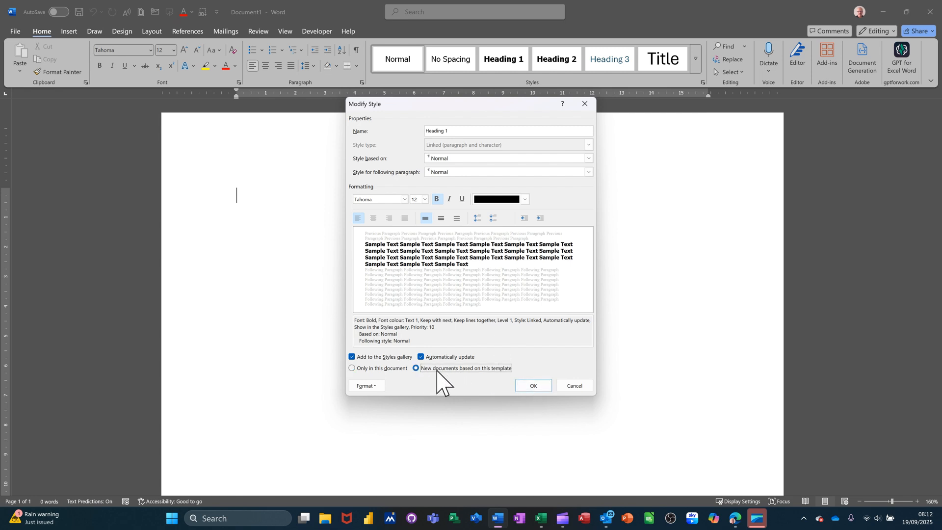
click(523, 387)
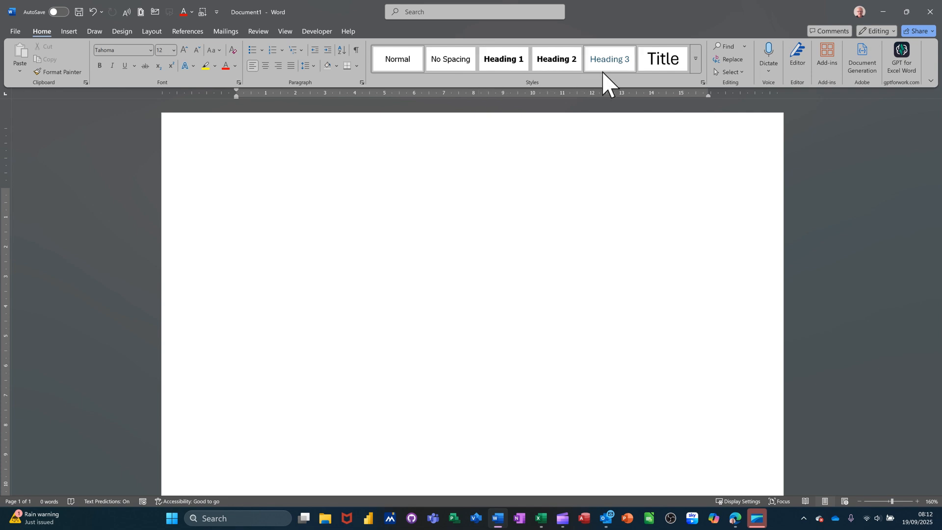
Add the Heading 1 title "Phase One" and generate sample paragraphs beneath it with =rand().
click(500, 61)
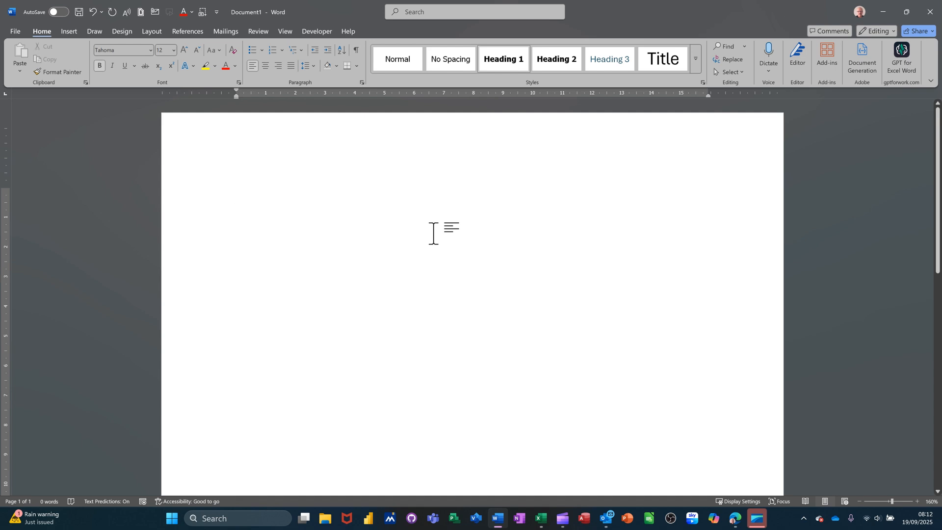
text(Pha)
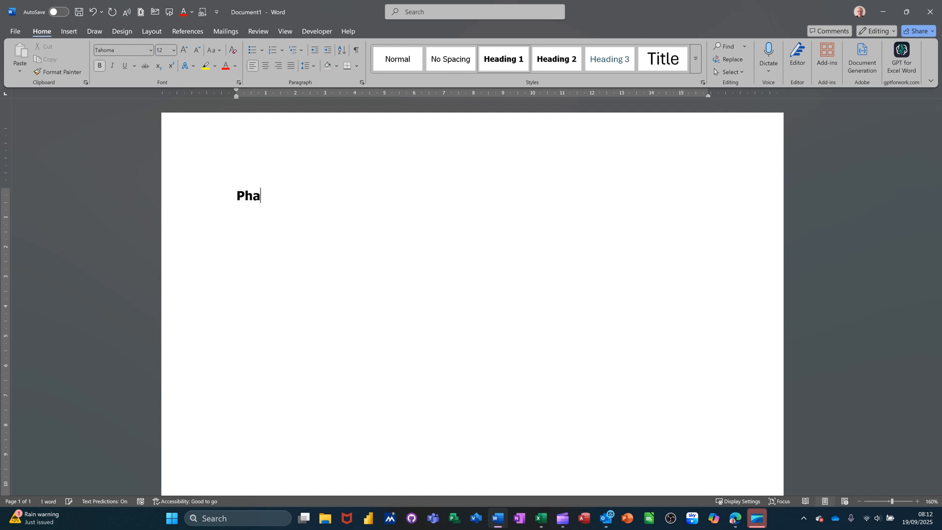
text(se One)
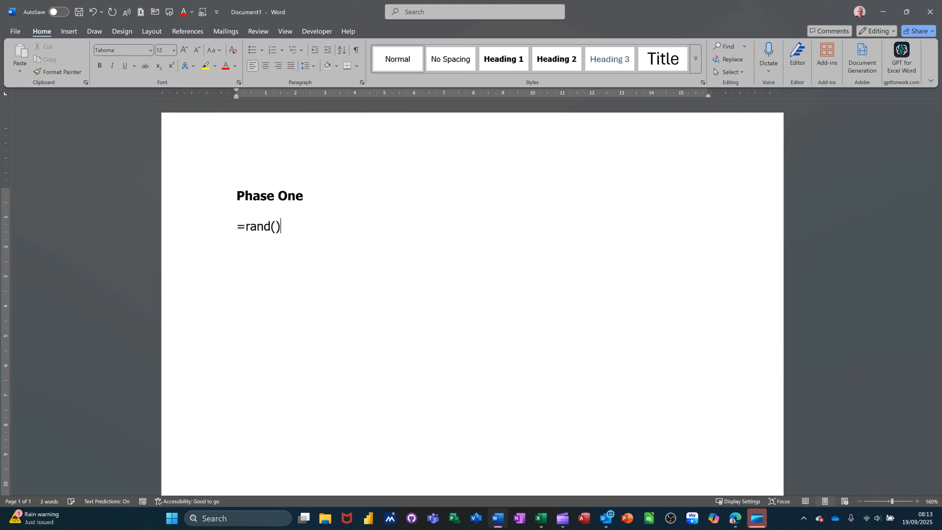
key(Return)
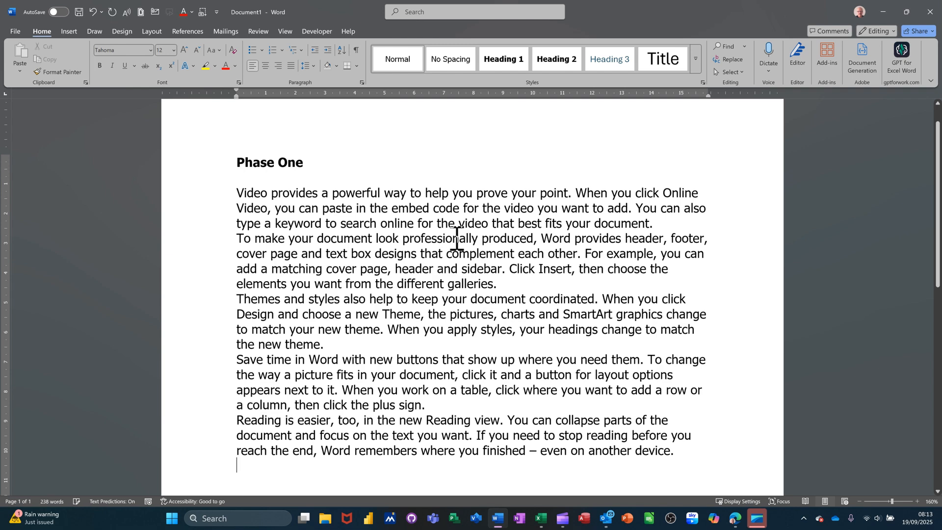
Add the Heading 1 title "Part One" below the sample paragraphs.
scroll(457, 249, down, 4)
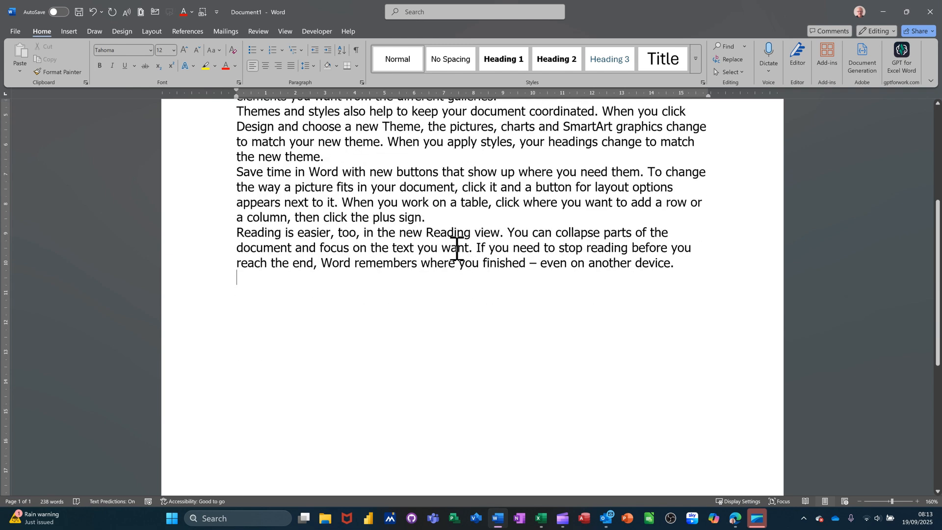
click(504, 60)
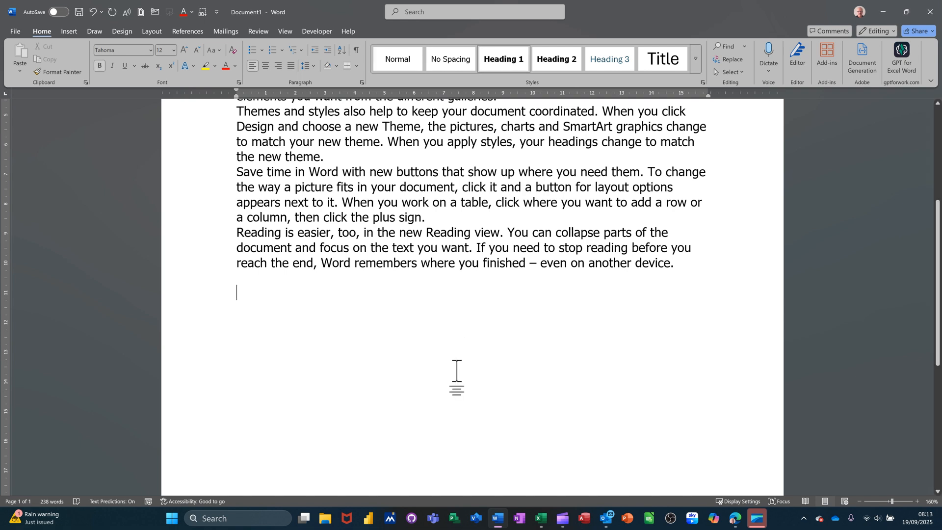
text(Part One)
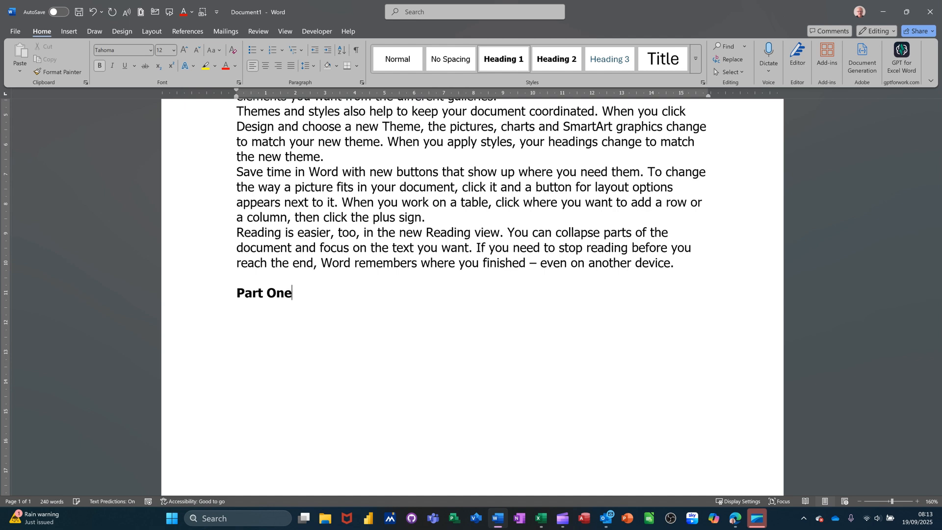
key(Return)
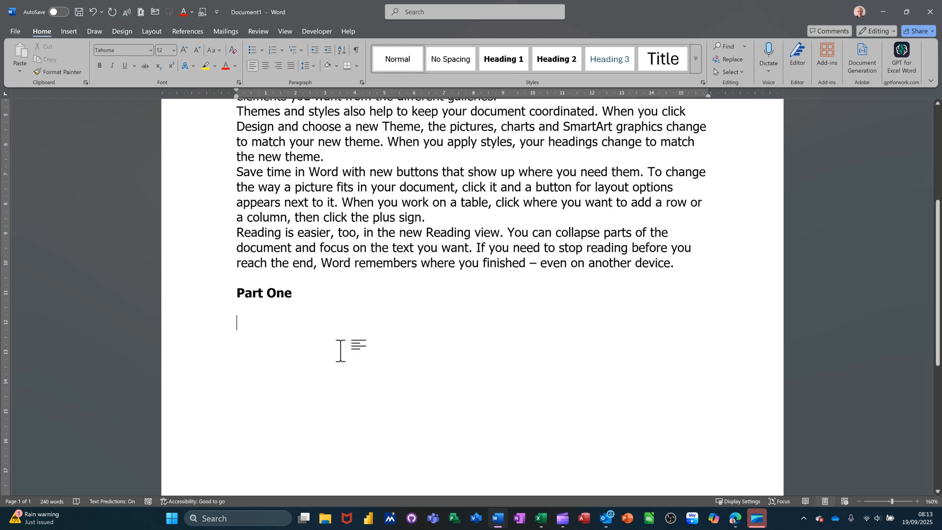
Enter "Introduction" under Part One and paste a copy of the "Save time in Word" paragraph after it.
text(Intr)
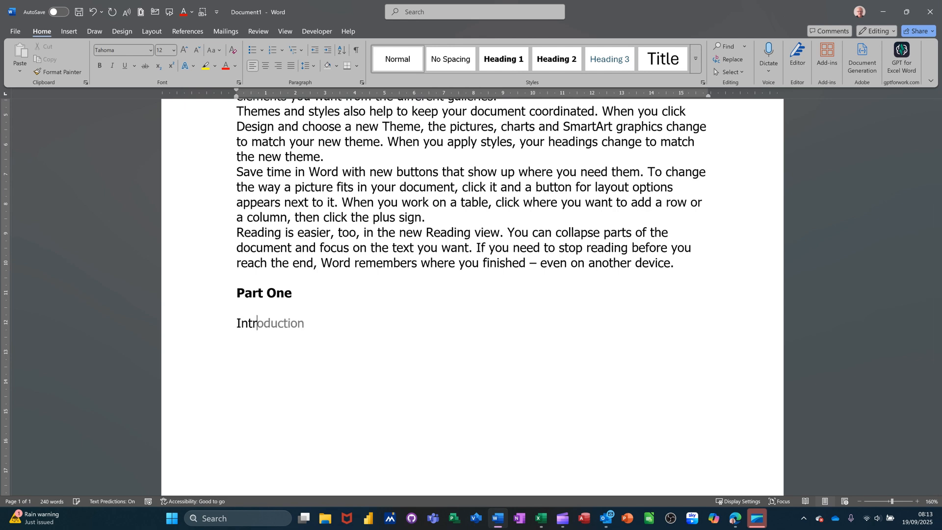
key(Tab)
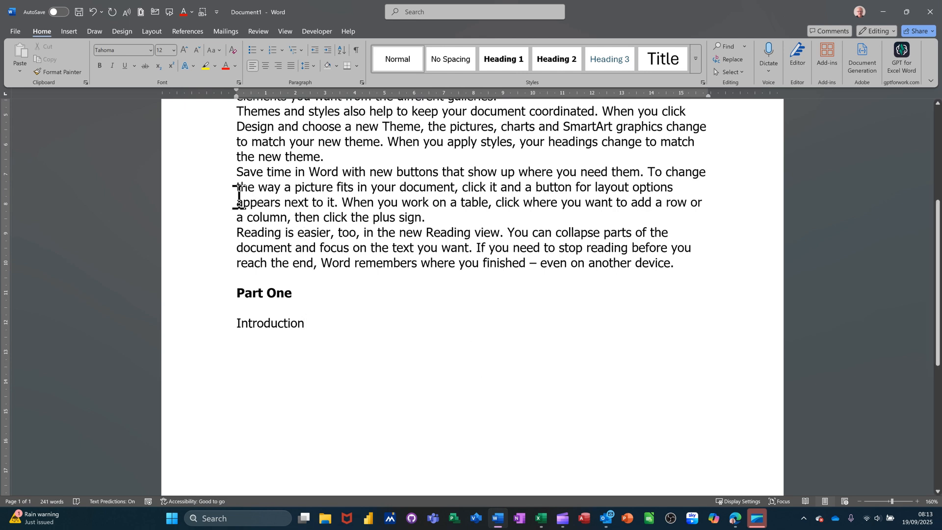
double_click(219, 177)
key(ctrl+c)
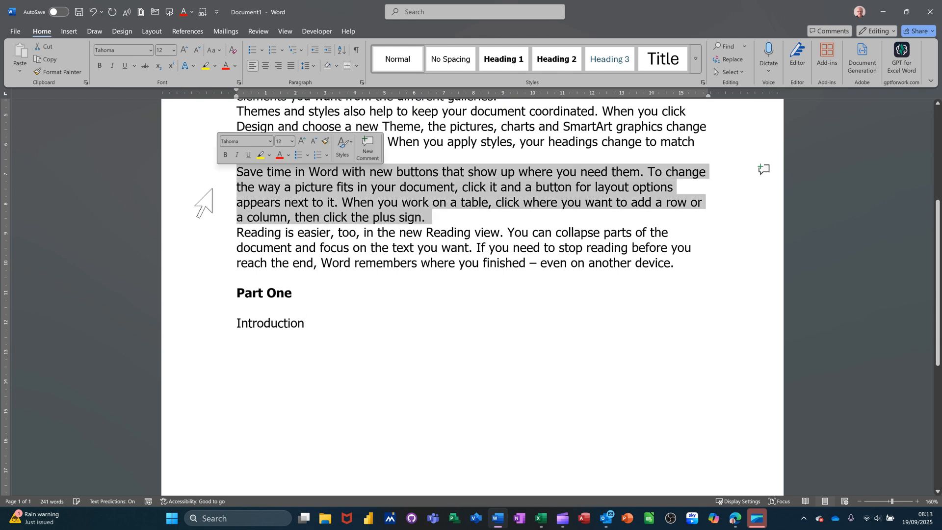
click(336, 327)
key(ctrl+v)
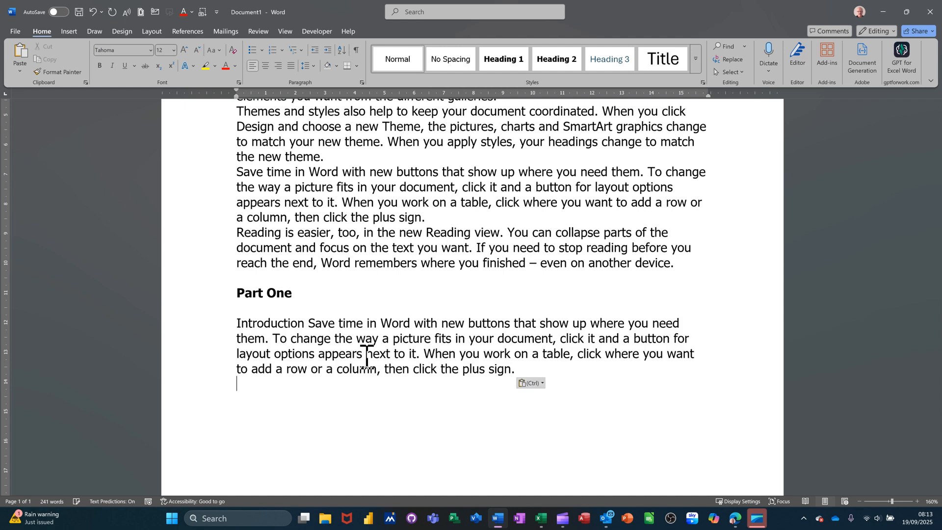
Add the Heading 2 title "Phase Two" below the Part One text and paste the copied paragraph under it.
key(Return)
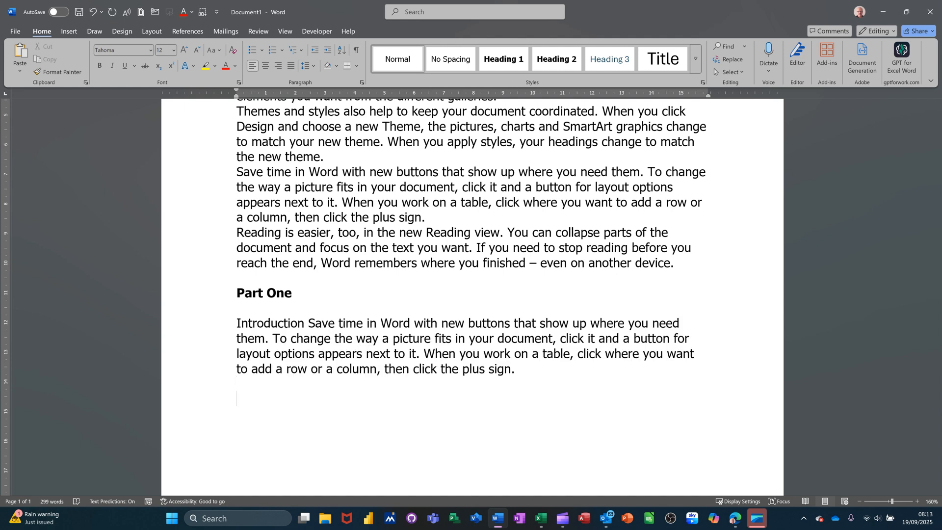
click(542, 60)
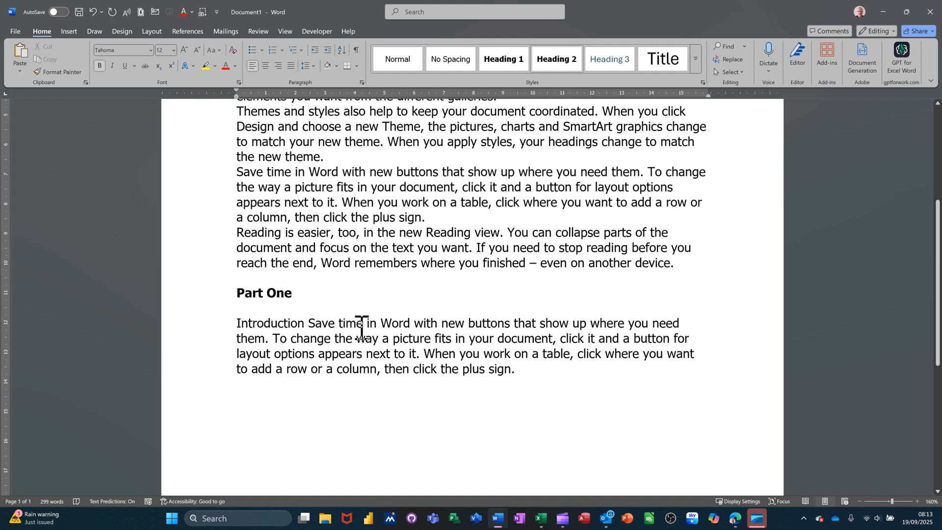
text(Phas)
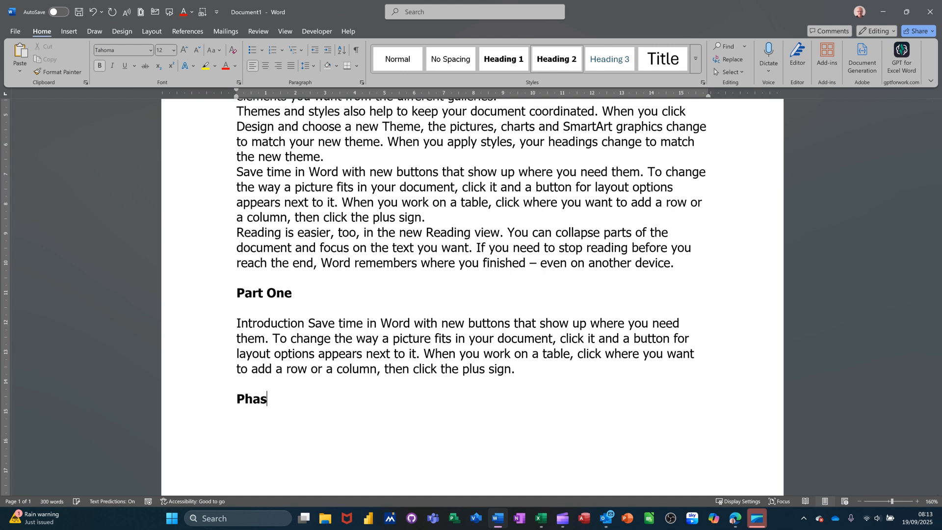
text(e Two)
key(Return)
key(ctrl+v)
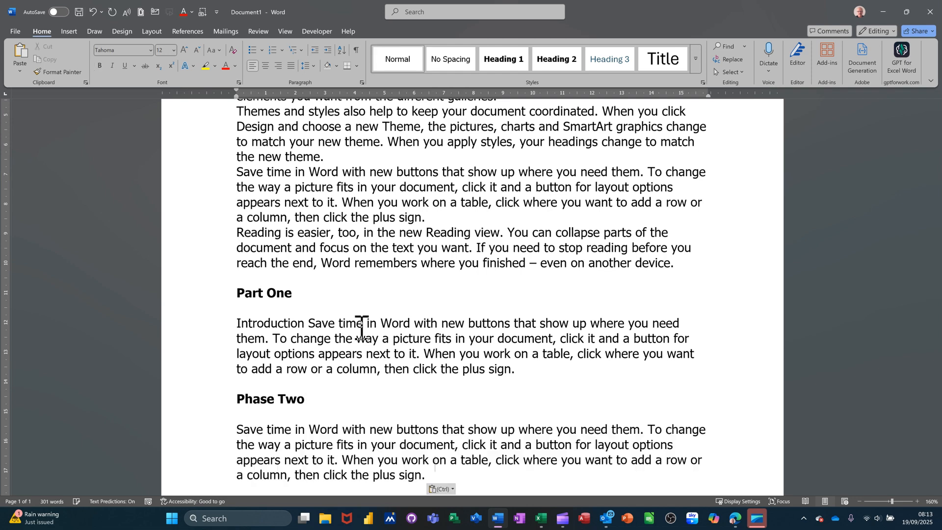
Add the Heading 2 title "Phase Three" at the end of the document and paste the copied paragraph under it.
scroll(362, 326, down, 3)
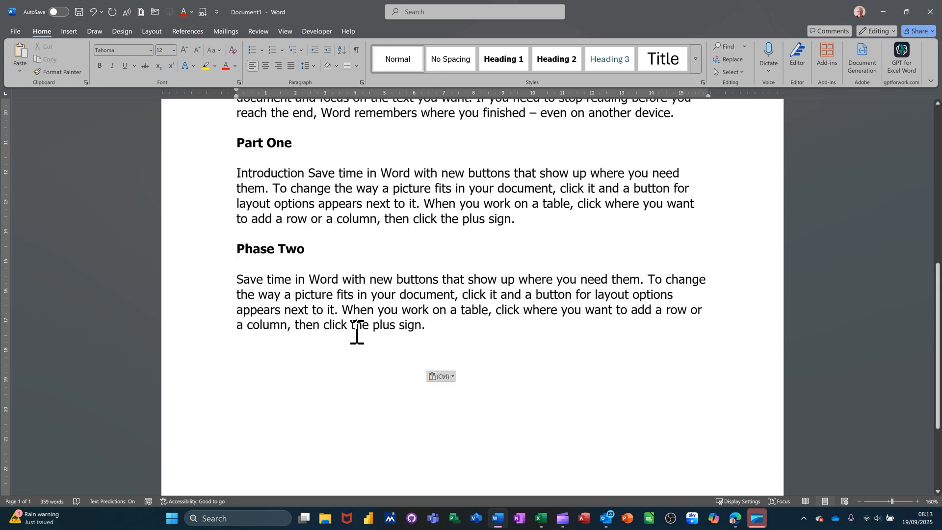
key(Return)
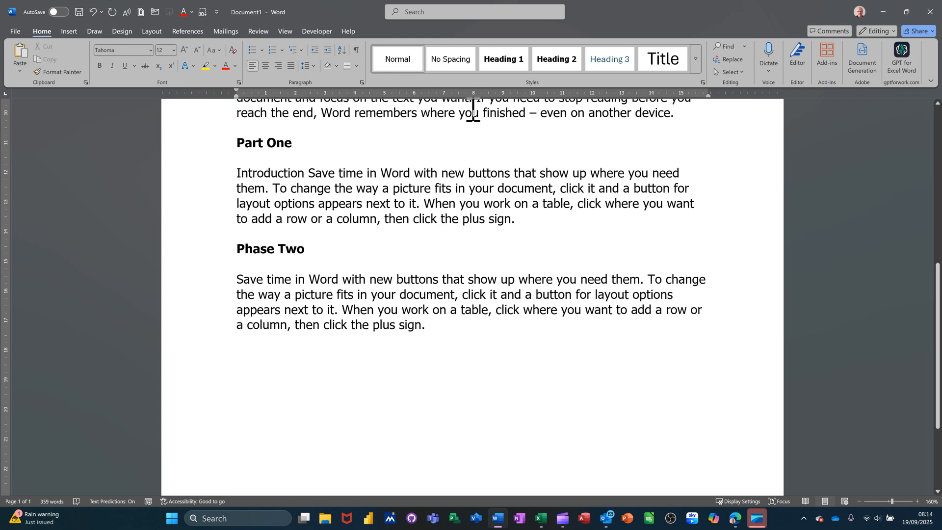
click(552, 66)
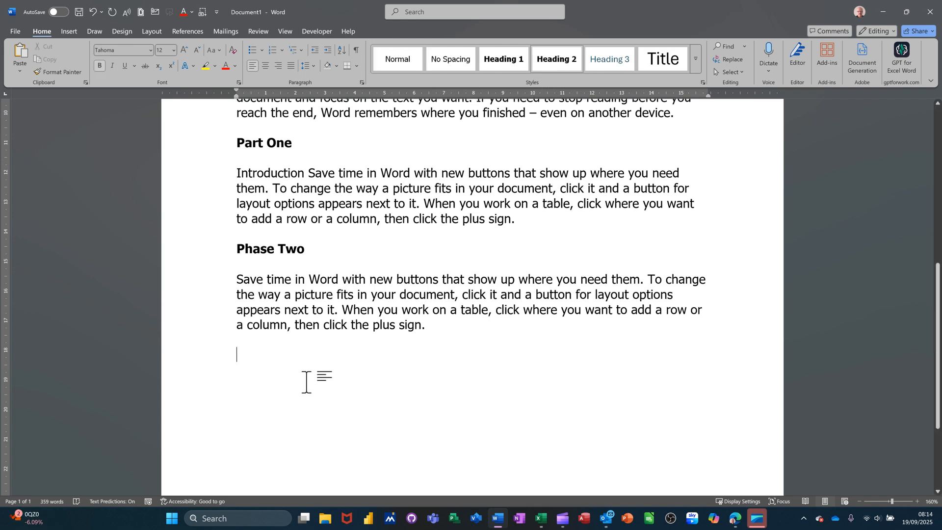
text(Phase Three)
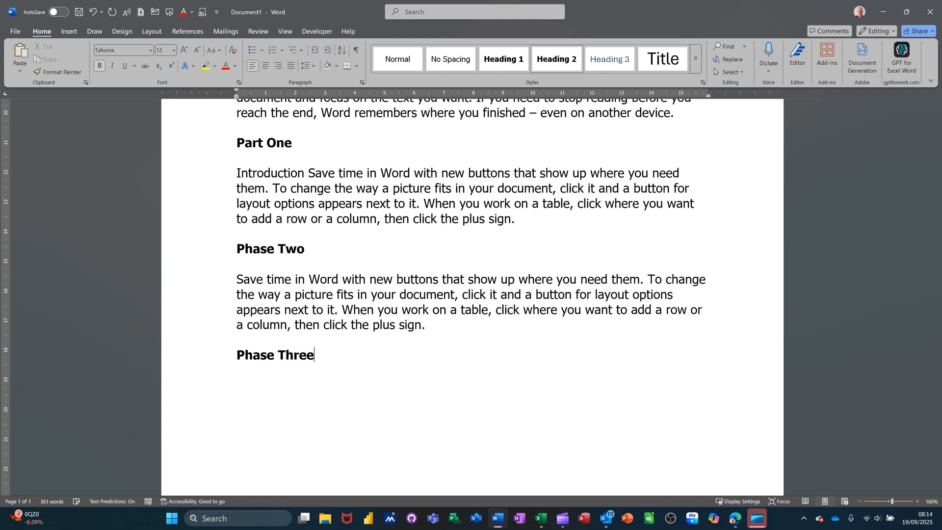
key(Return)
key(ctrl+v)
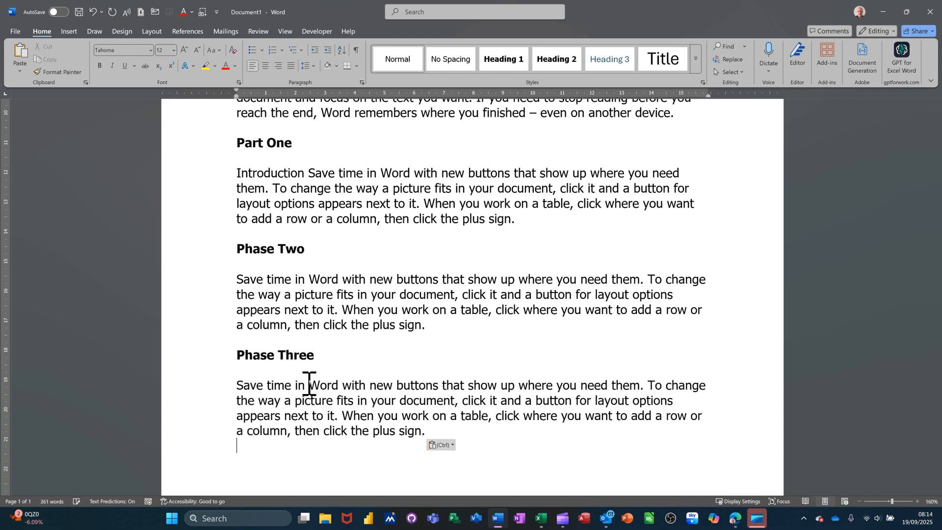
Show the Navigation Pane and select the Phase Two heading in its heading list.
scroll(374, 364, up, 6)
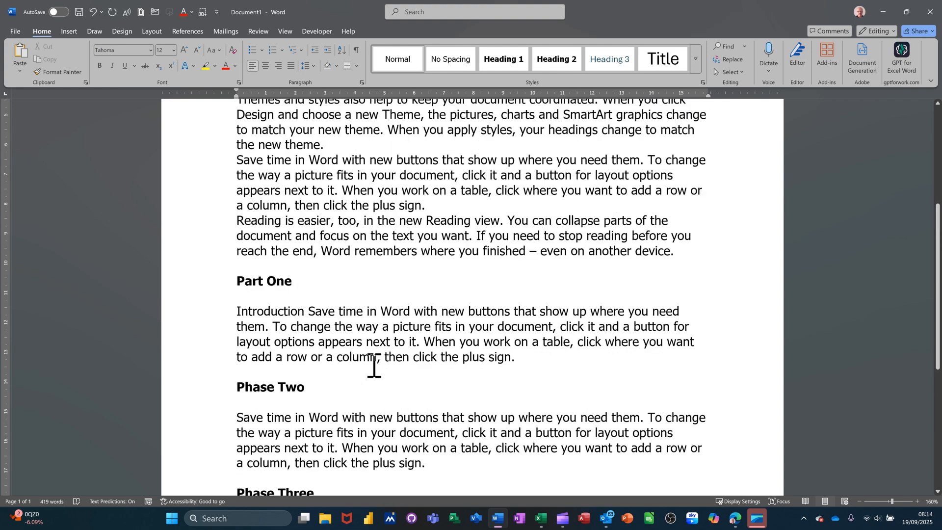
ctrl+scroll(363, 312, down, 2)
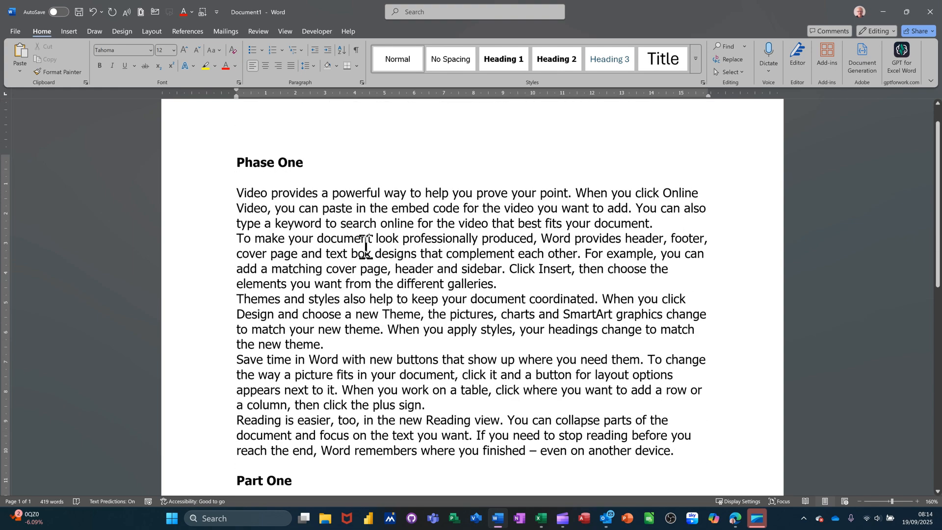
ctrl+scroll(365, 245, down, 2)
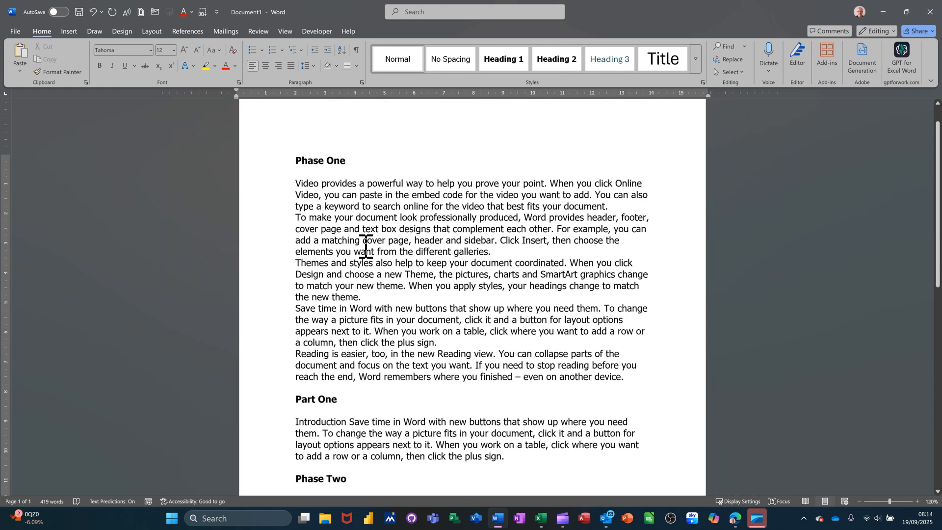
click(285, 31)
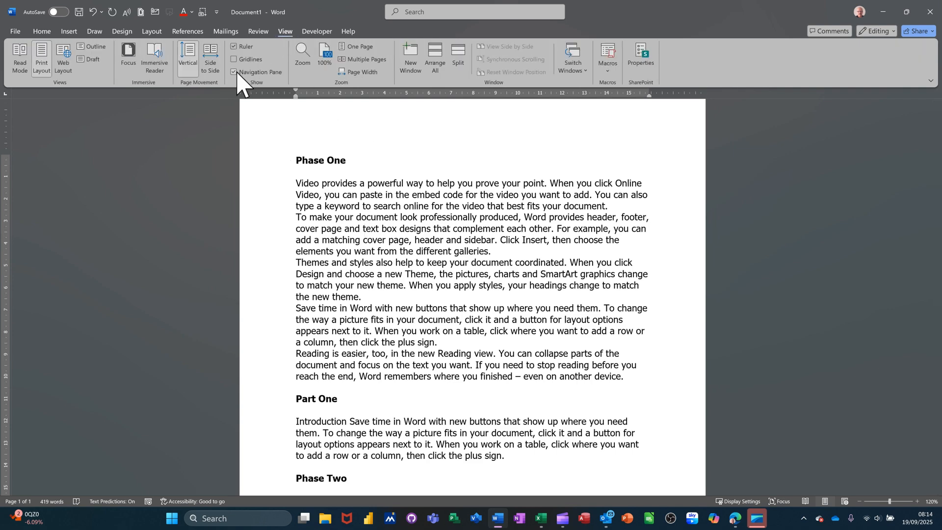
click(34, 175)
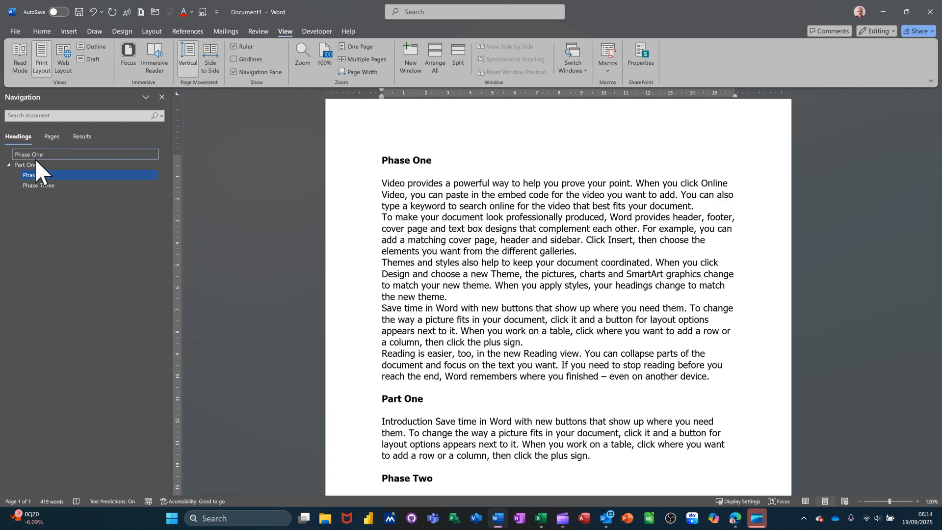
Jump to the Phase One and Part One headings from the Navigation Pane, and collapse and re-expand Part One's subheadings there.
click(36, 156)
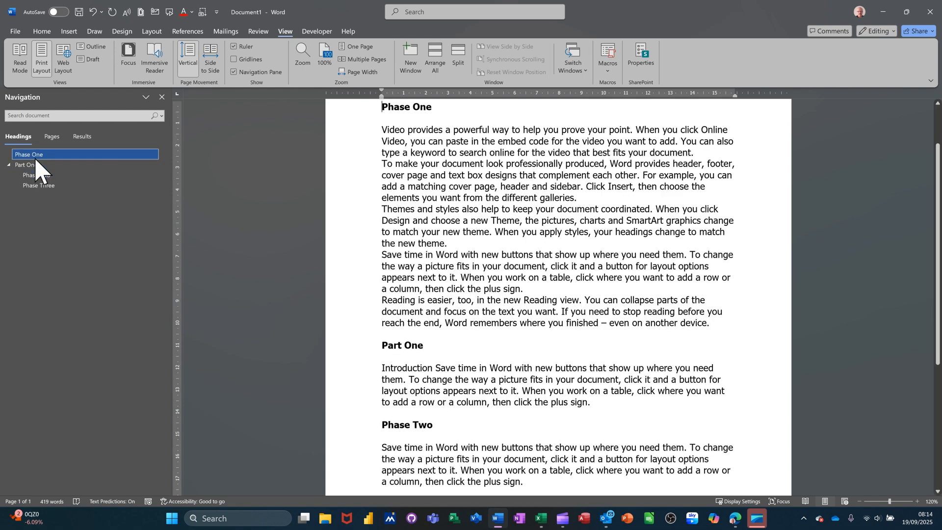
click(38, 167)
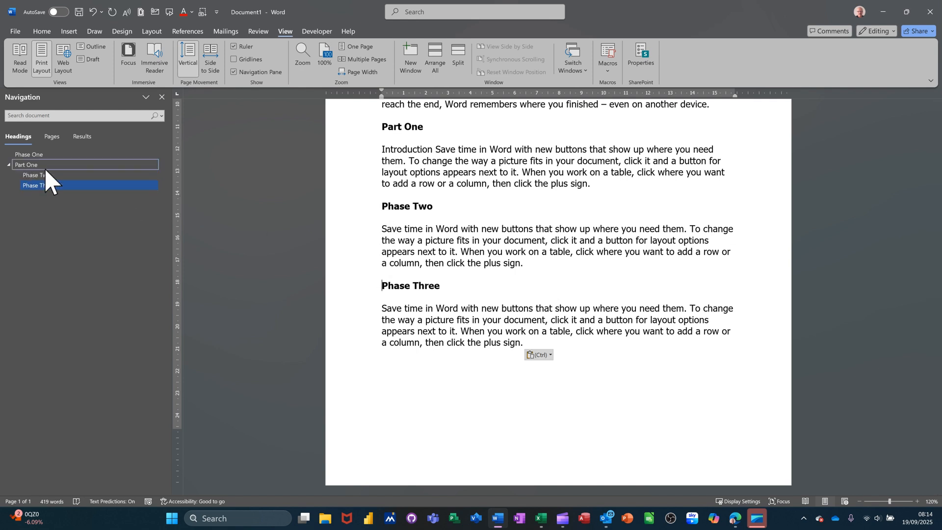
click(9, 165)
click(8, 165)
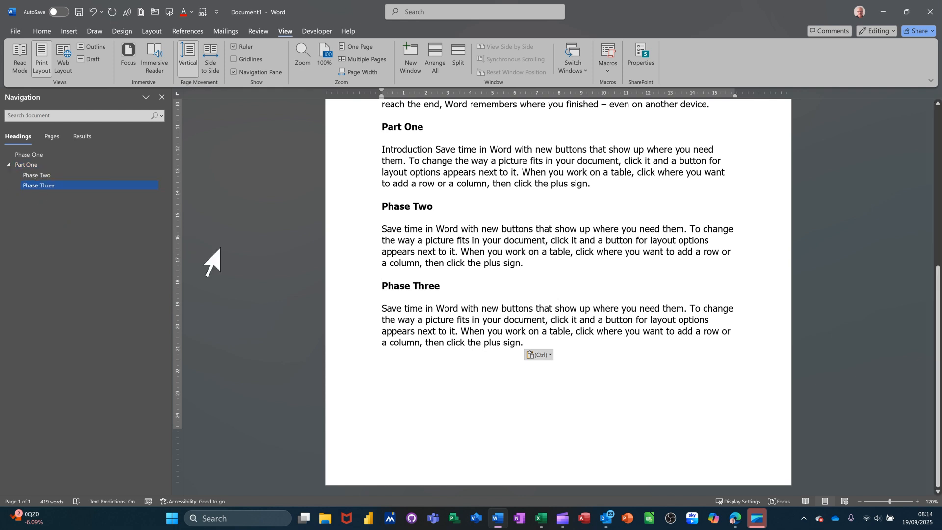
Collapse the Phase Two, Phase Three and Part One sections in the document body.
mouse_move(376, 210)
click(376, 207)
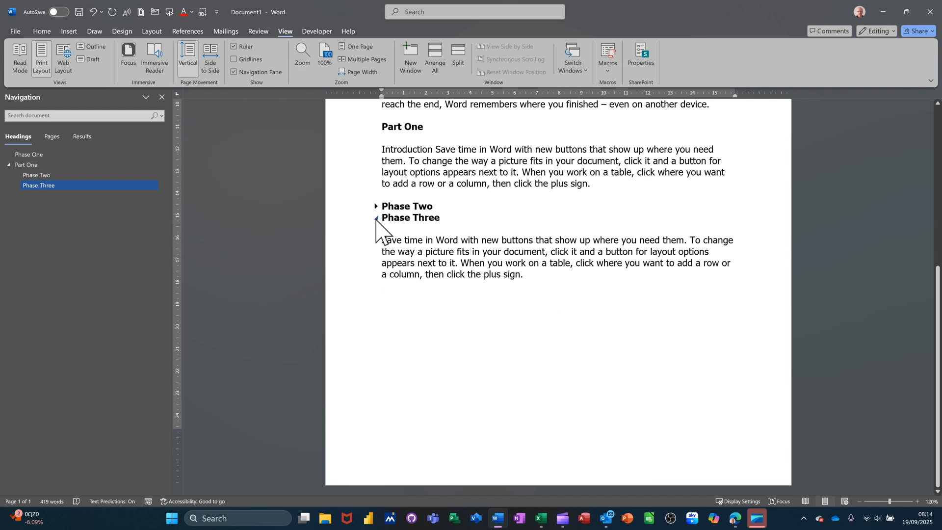
click(376, 218)
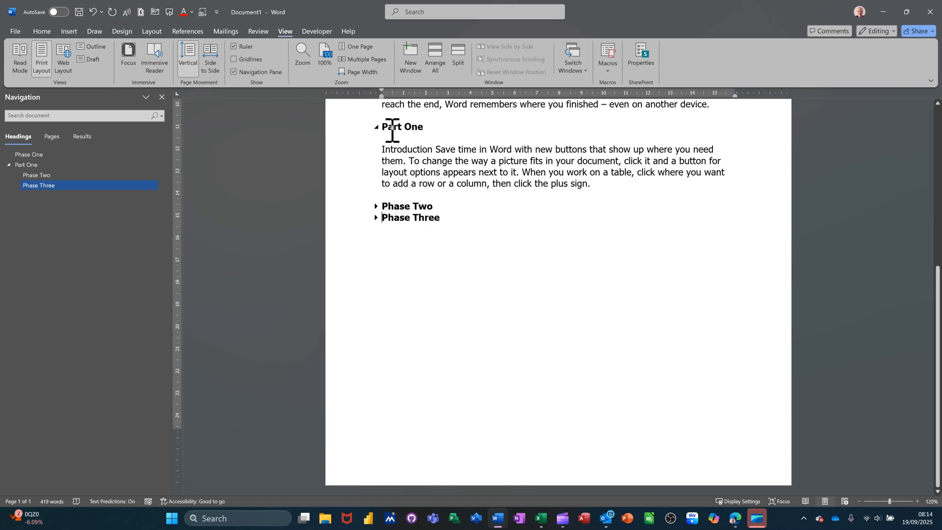
click(376, 127)
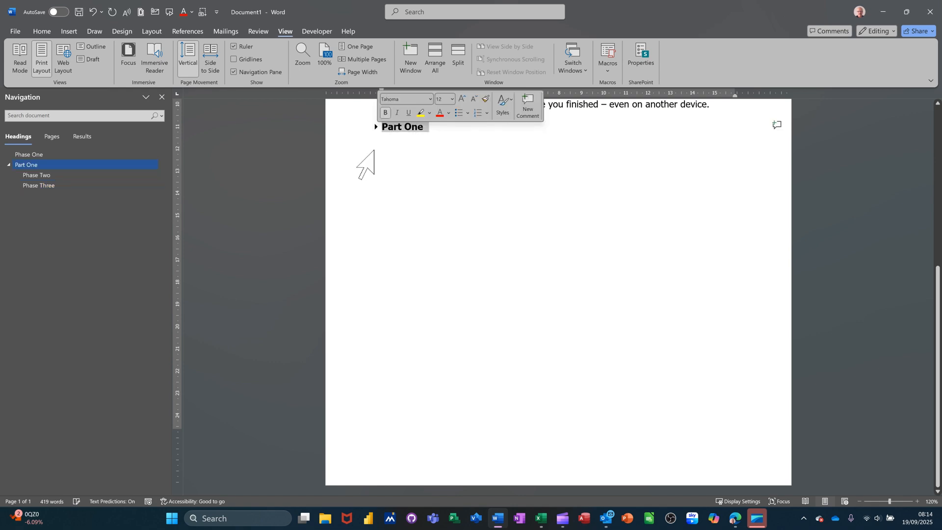
Expand the Part One, Phase Two and Phase Three sections in the document body again.
scroll(383, 214, up, 3)
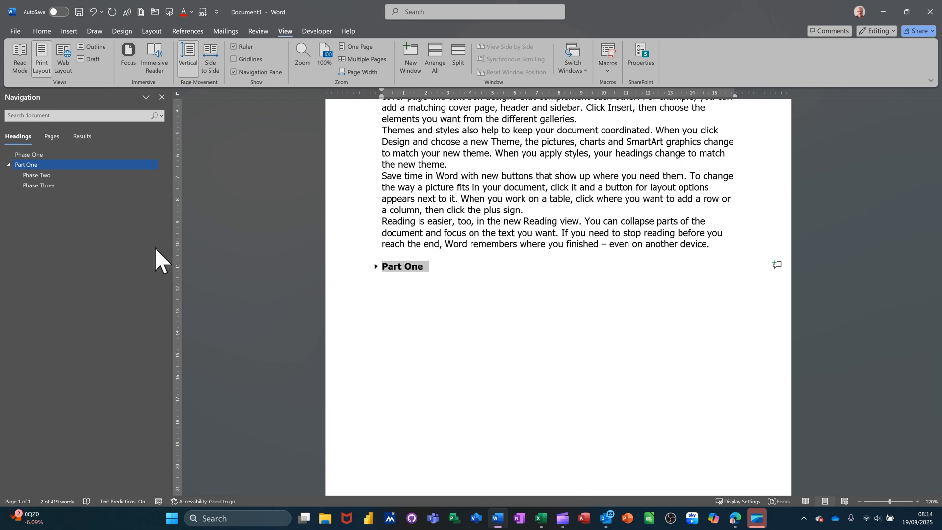
click(376, 267)
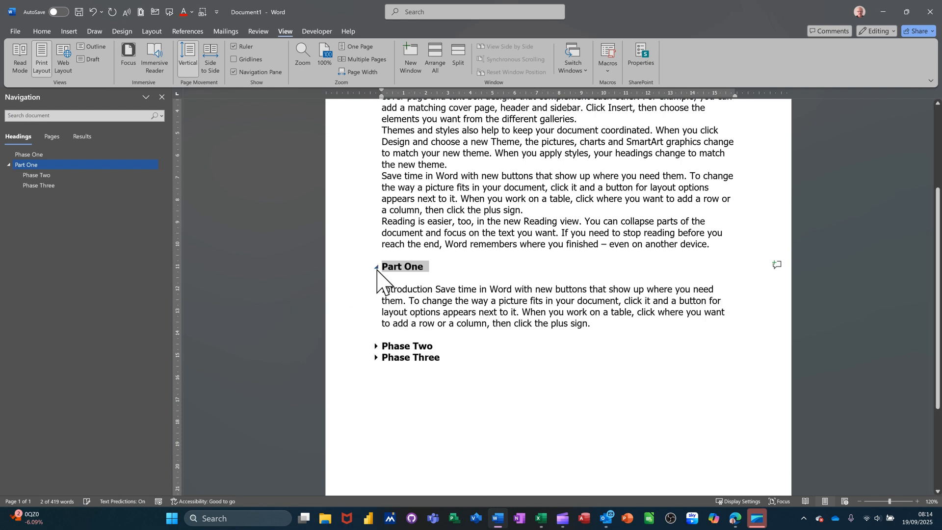
click(376, 346)
click(376, 426)
Collapse the text under the Phase One heading in the document and expand it again.
scroll(436, 323, up, 4)
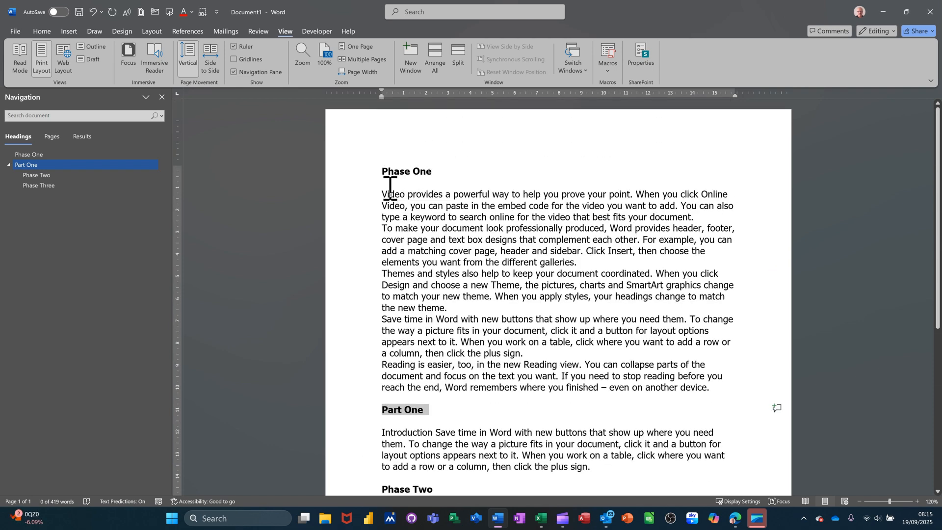
click(376, 173)
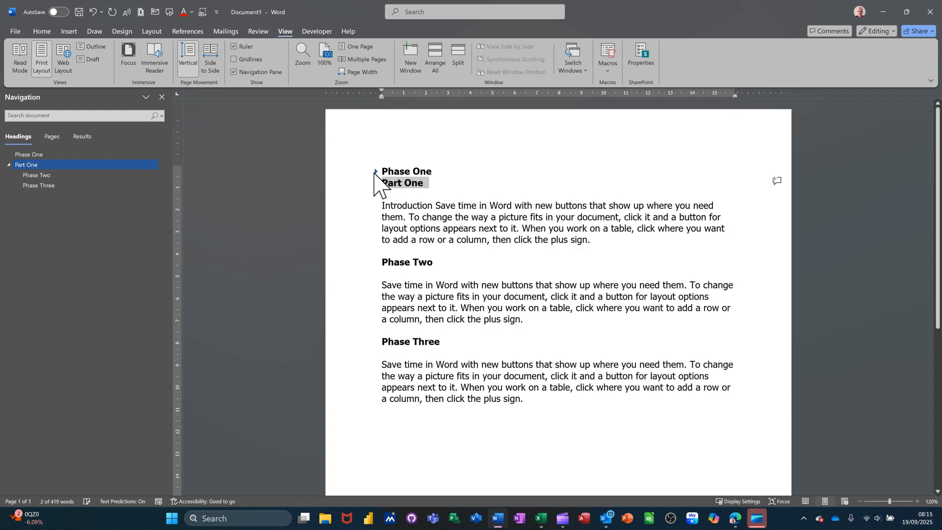
click(376, 173)
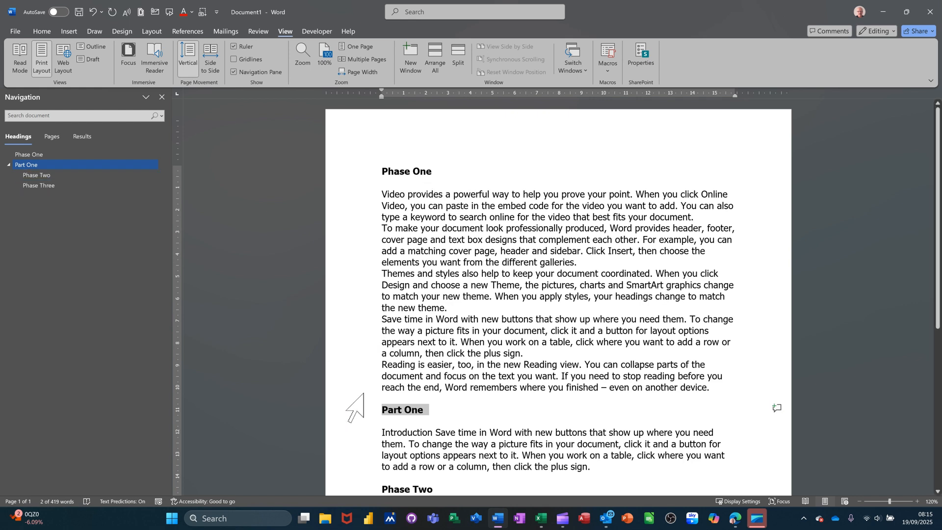
click(349, 389)
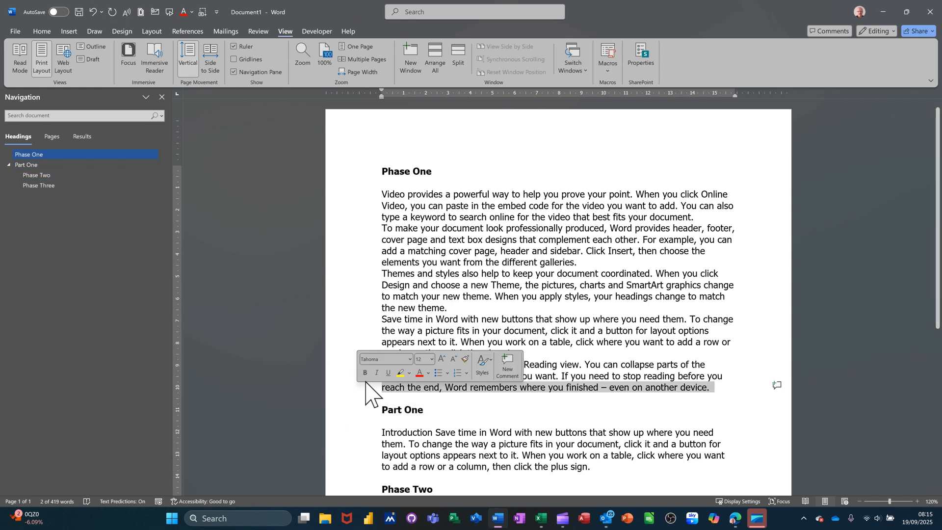
Move the Phase Three section directly beneath Phase One by reordering the headings in the Navigation Pane.
click(43, 186)
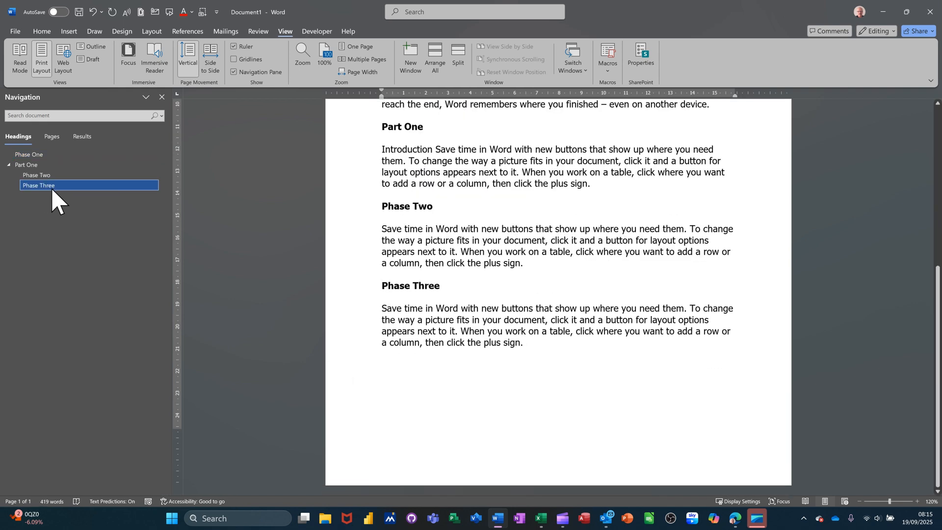
drag(51, 187, 53, 164)
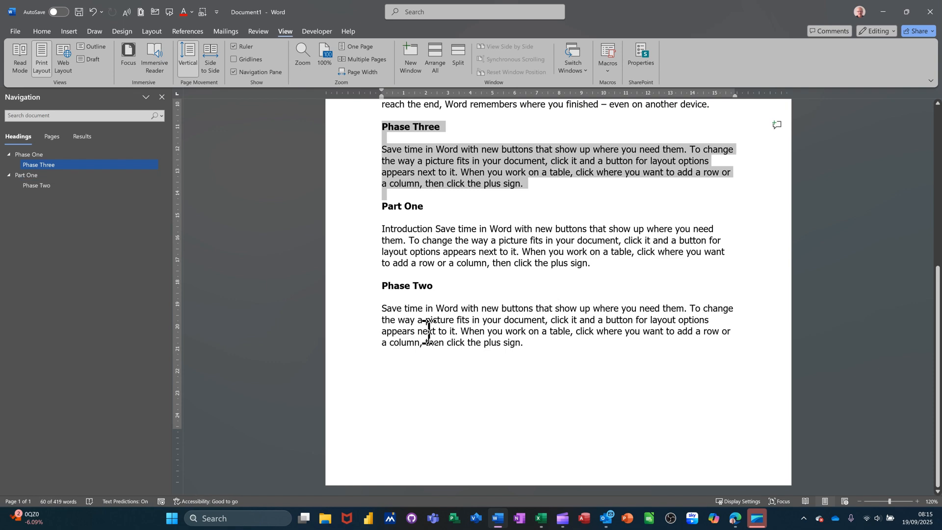
scroll(428, 329, up, 2)
scroll(429, 333, up, 4)
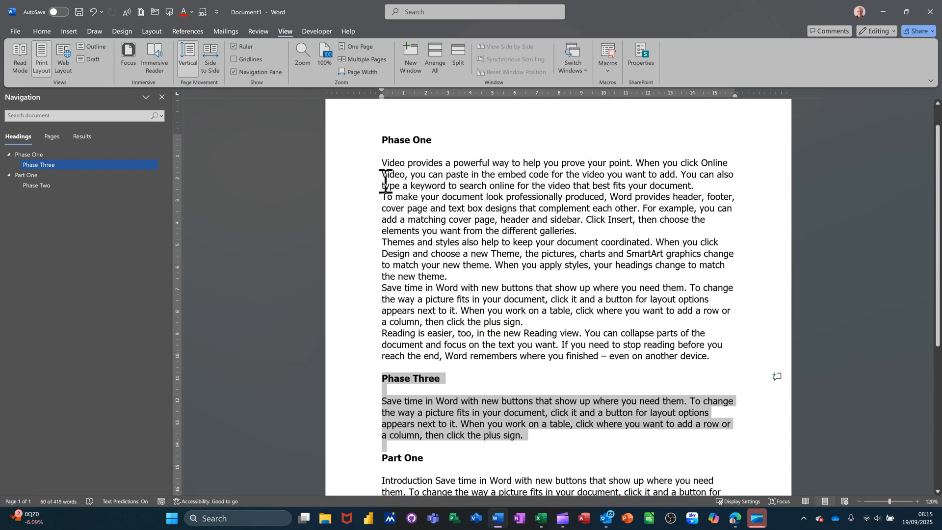
scroll(344, 315, down, 3)
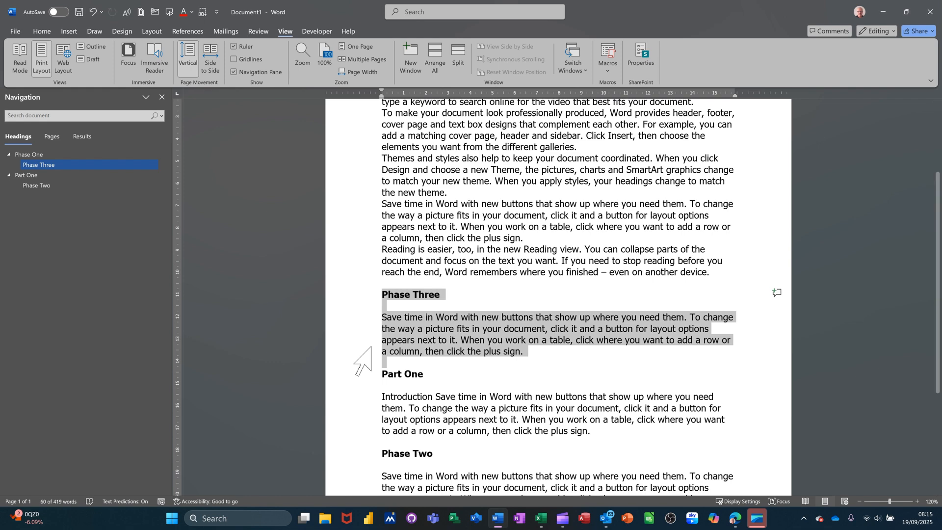
scroll(373, 365, up, 4)
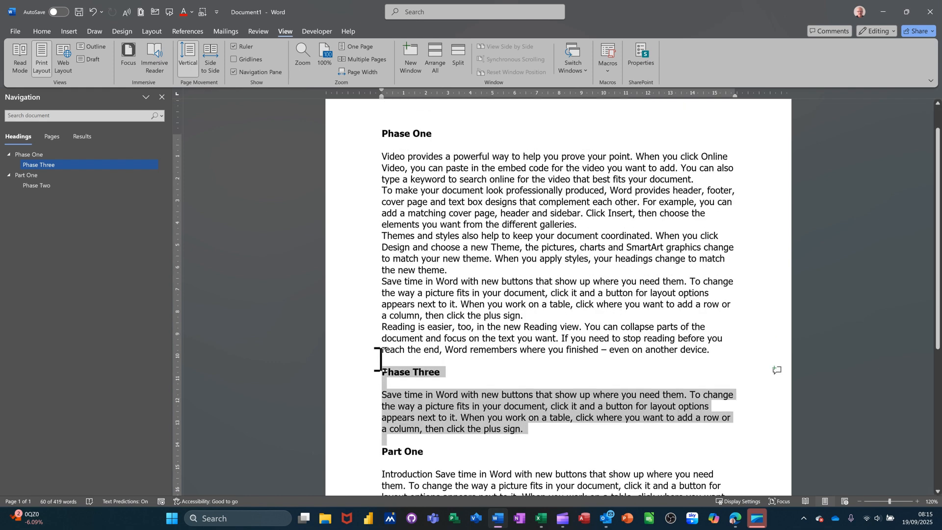
Move the Phase Two section above Part One in the Navigation Pane so it follows Phase Three under Phase One.
drag(33, 186, 42, 173)
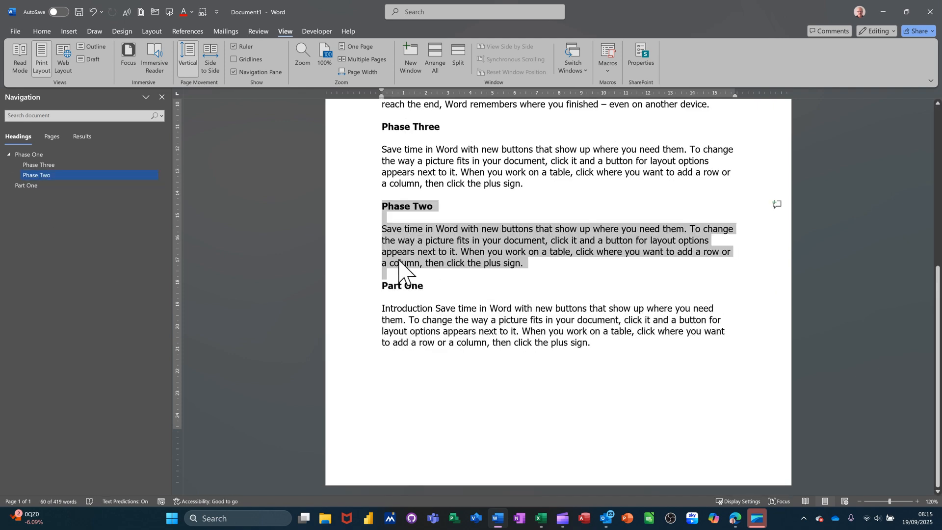
scroll(363, 287, up, 6)
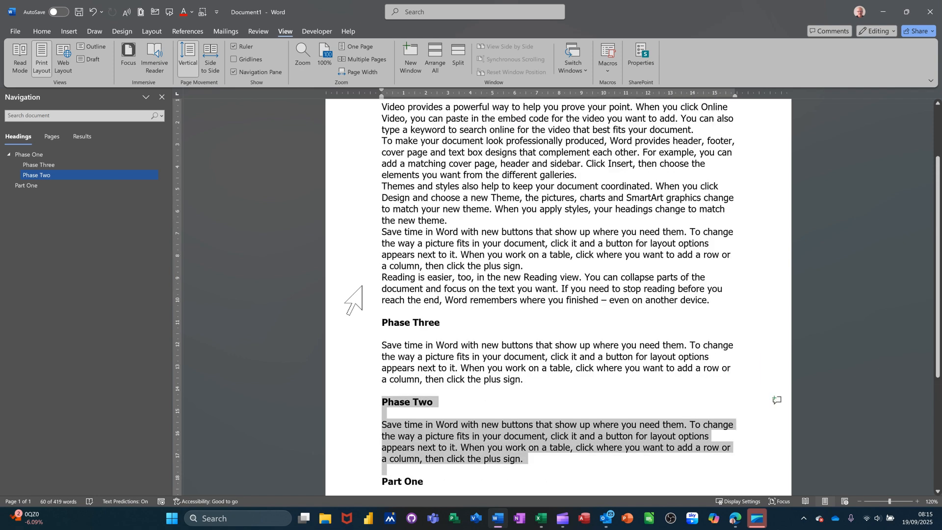
scroll(362, 287, up, 3)
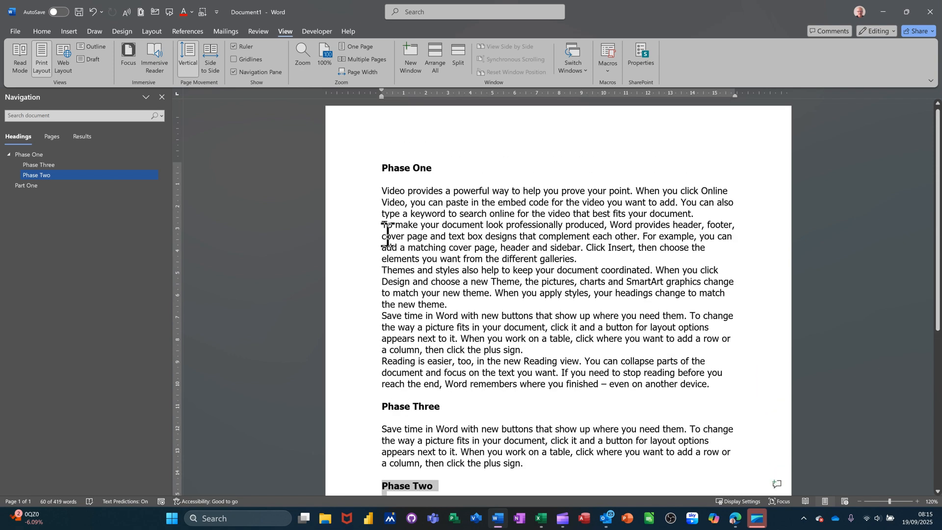
Insert an empty line above the Phase One heading and apply the Normal style to it.
click(383, 171)
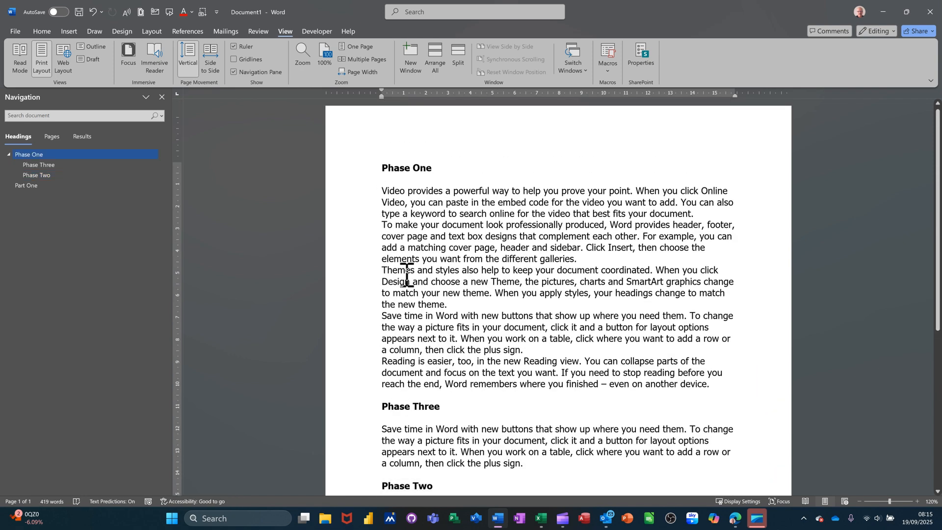
key(ctrl+z)
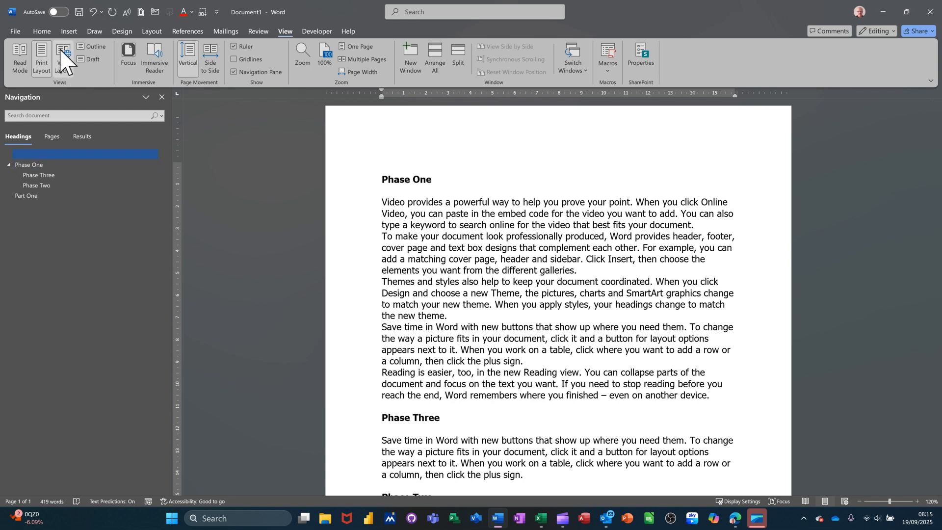
click(43, 31)
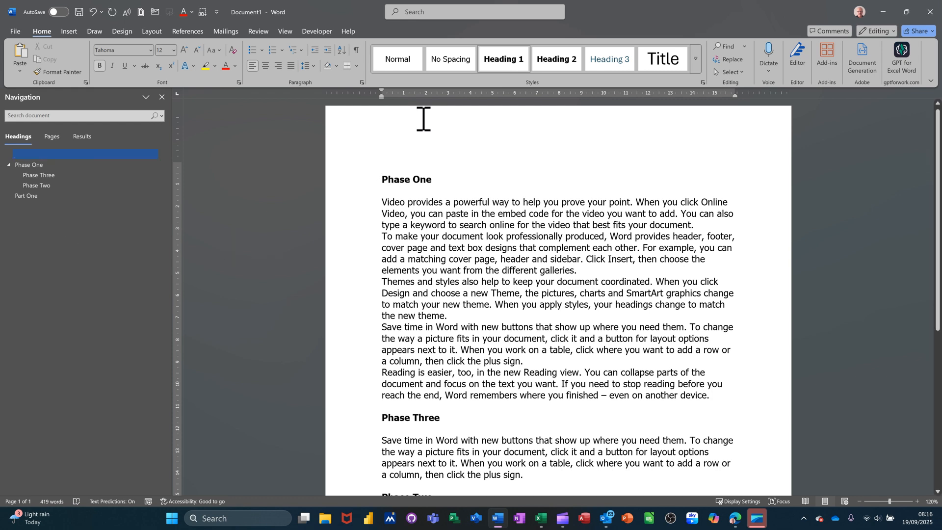
click(404, 68)
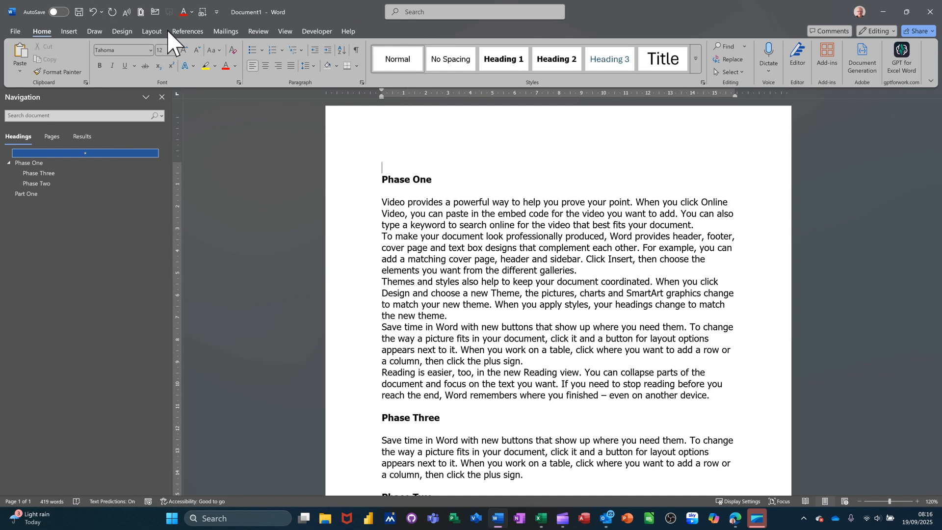
Insert an Automatic Table 1 table of contents above the Phase One heading.
click(187, 33)
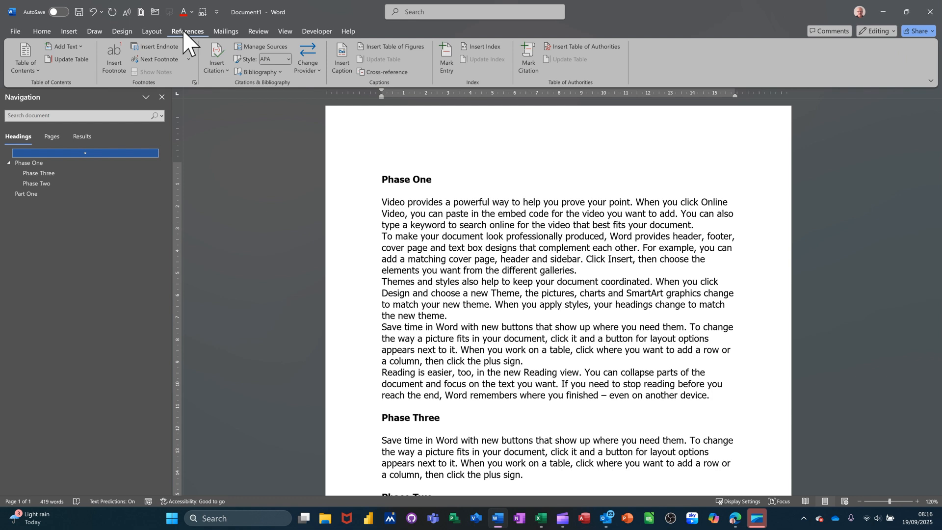
click(23, 55)
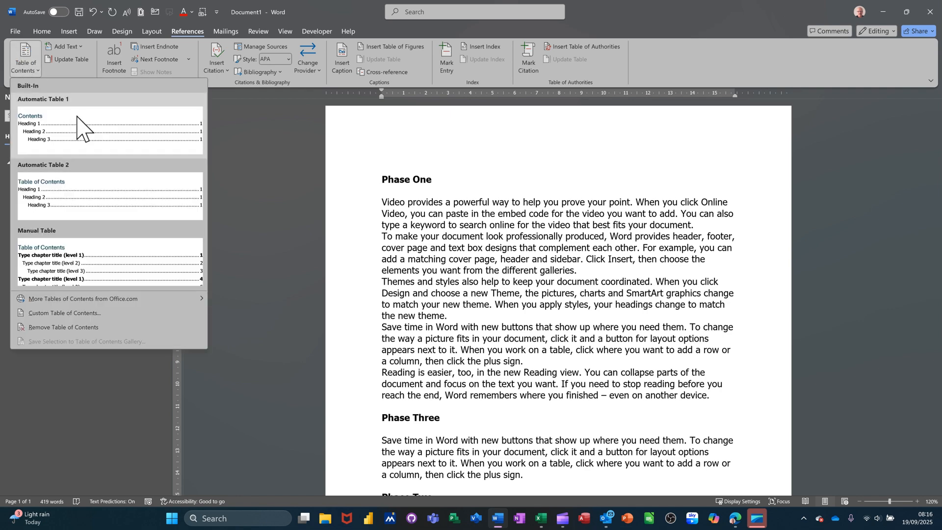
click(98, 135)
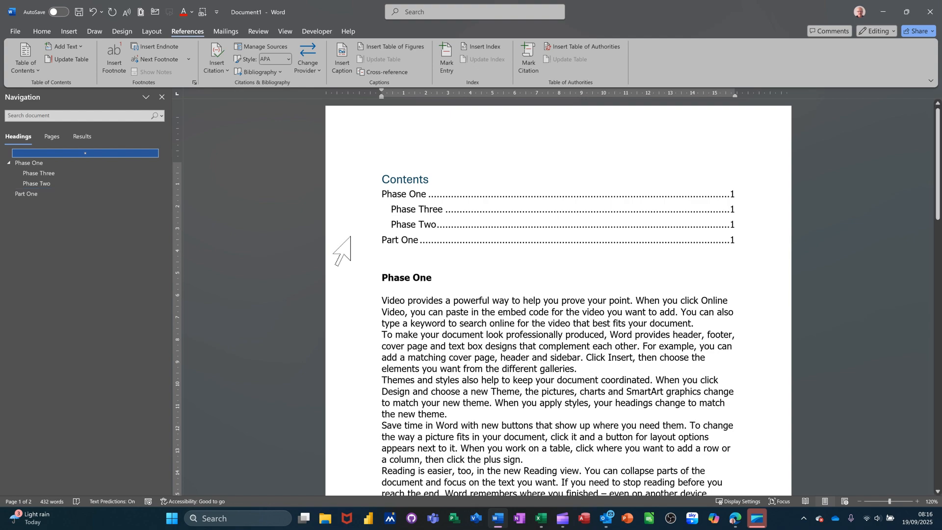
Review the document below the table of contents and follow the Phase Two entry's link to its section.
scroll(452, 236, down, 4)
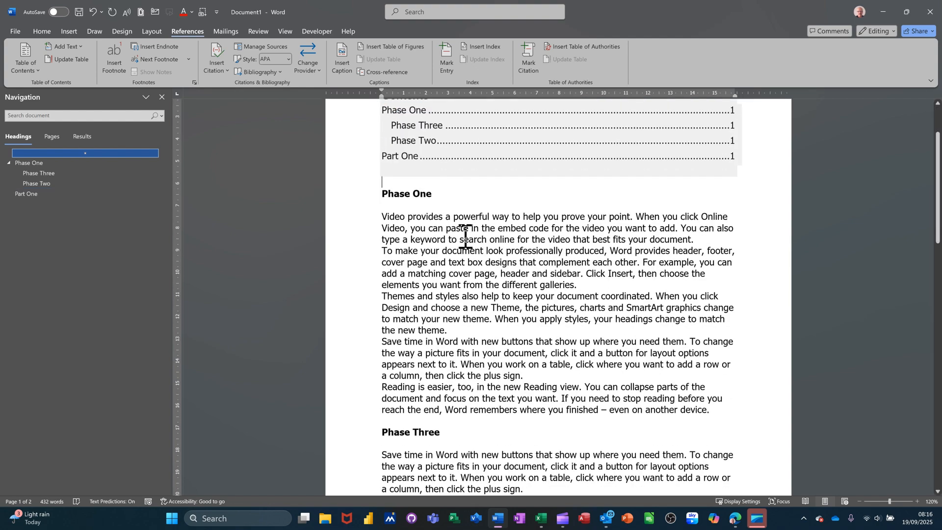
scroll(466, 238, down, 3)
scroll(464, 235, up, 7)
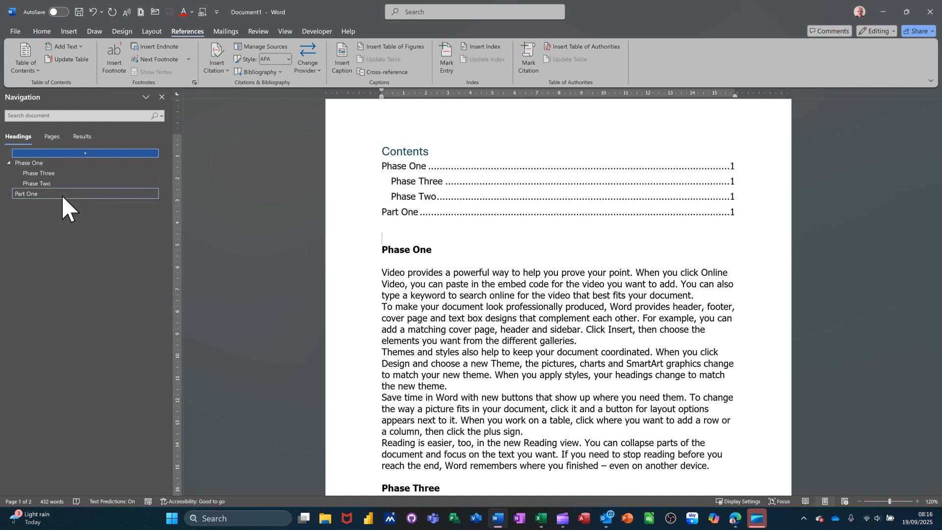
ctrl+click(734, 199)
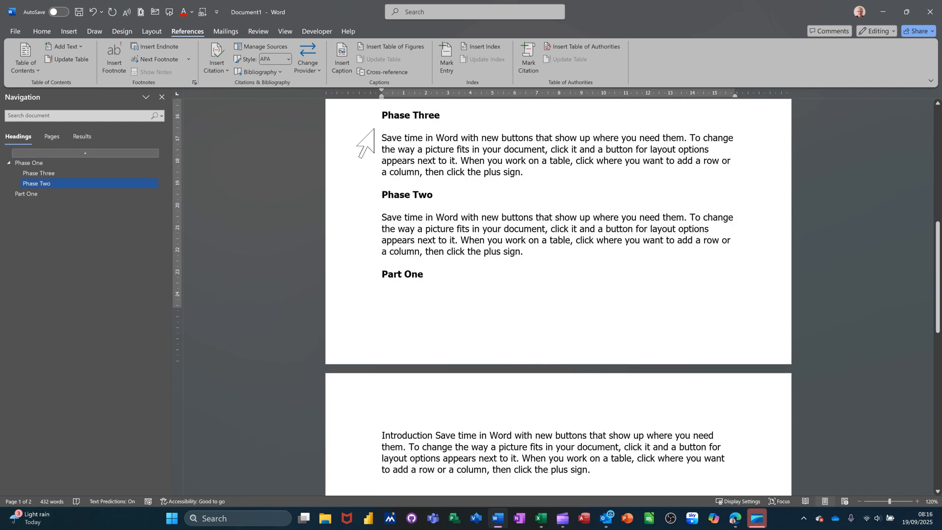
Insert two page breaks before the Phase Three heading to push it to page 3.
click(386, 115)
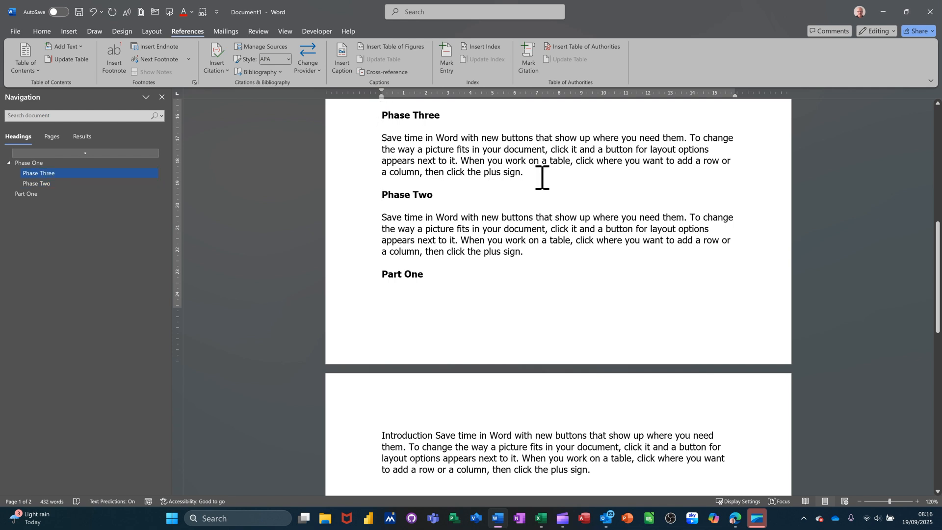
scroll(542, 178, up, 6)
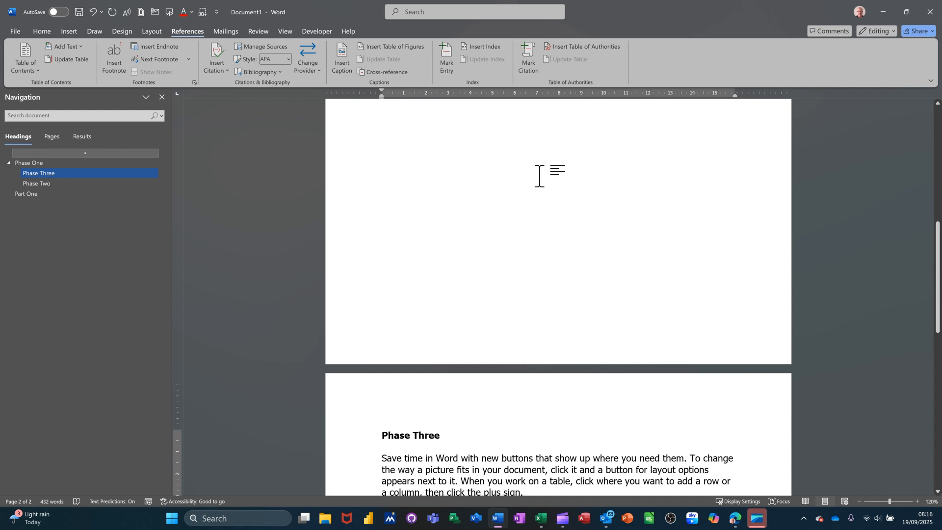
scroll(539, 177, up, 1)
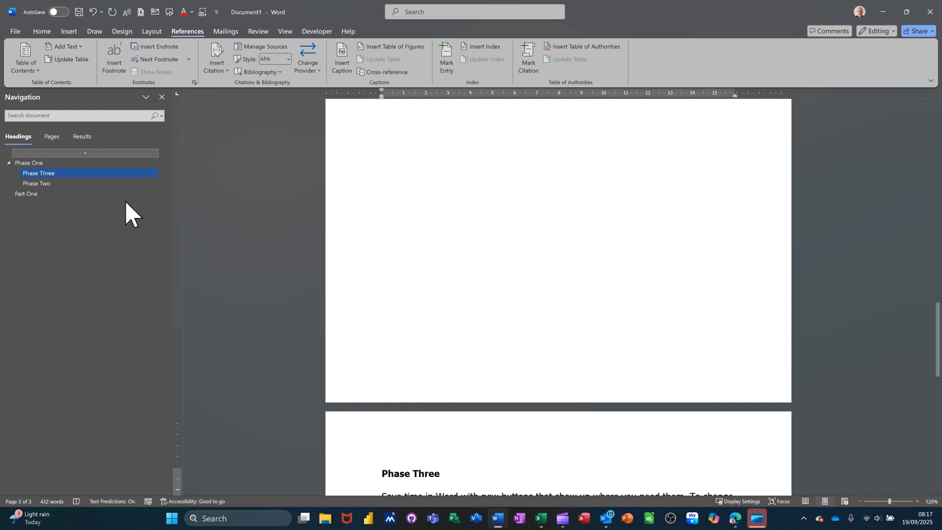
Return to the table of contents and update its page numbers only.
click(40, 163)
scroll(575, 236, up, 4)
click(607, 181)
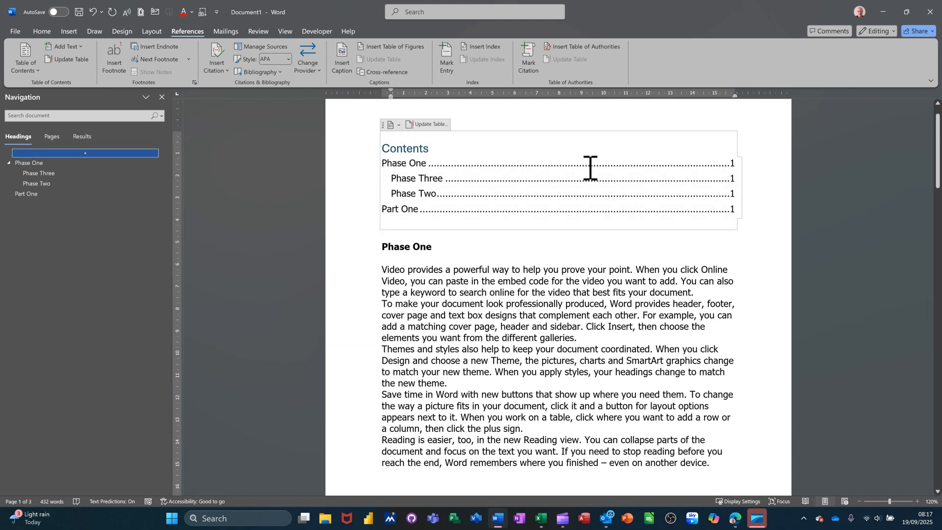
click(419, 125)
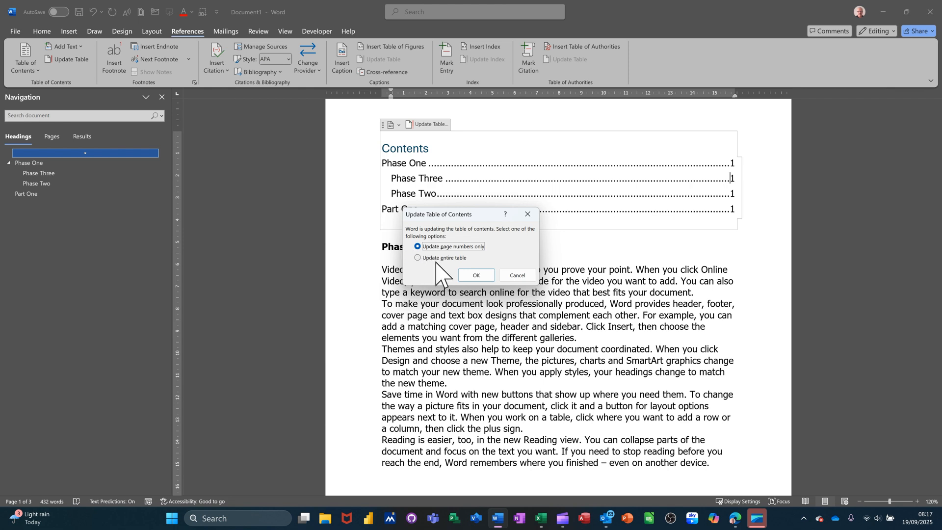
click(477, 276)
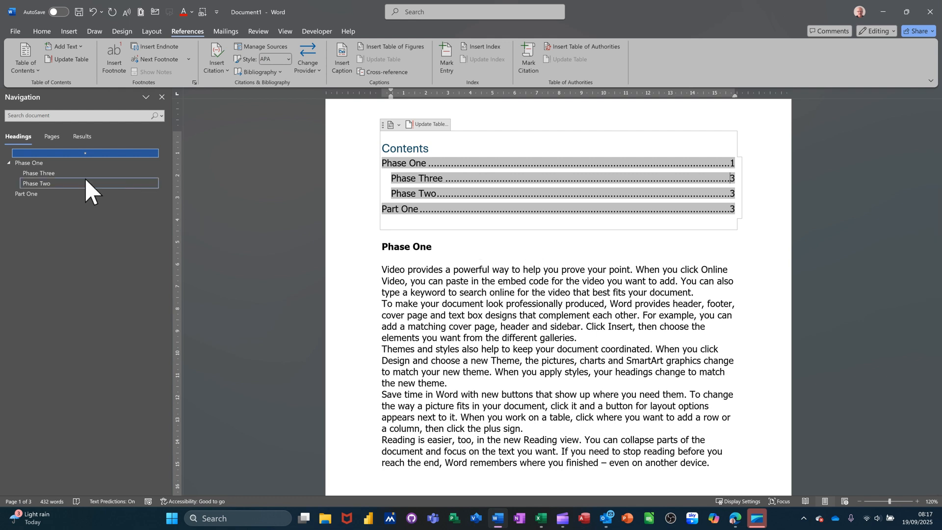
Go to the end of the Part One section and add a "Part Two" line followed by the copied "Save time in Word" paragraph.
click(44, 165)
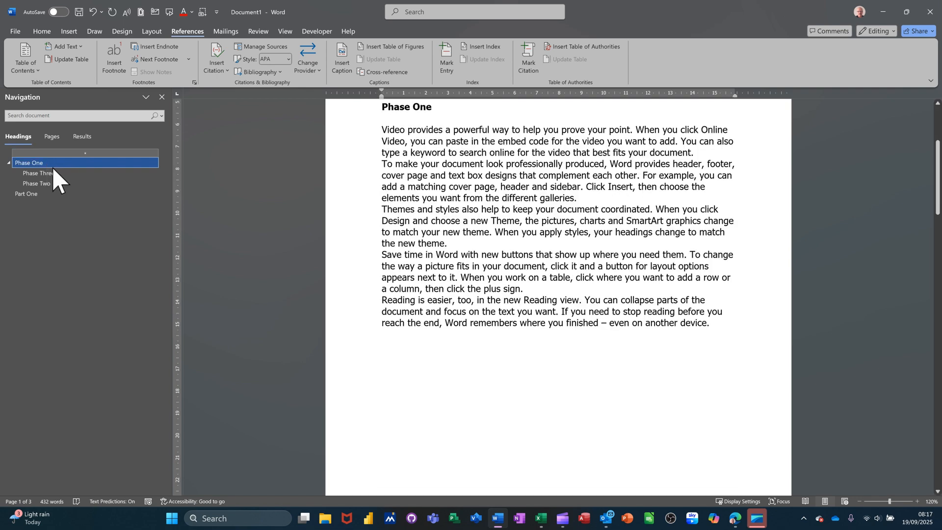
click(46, 195)
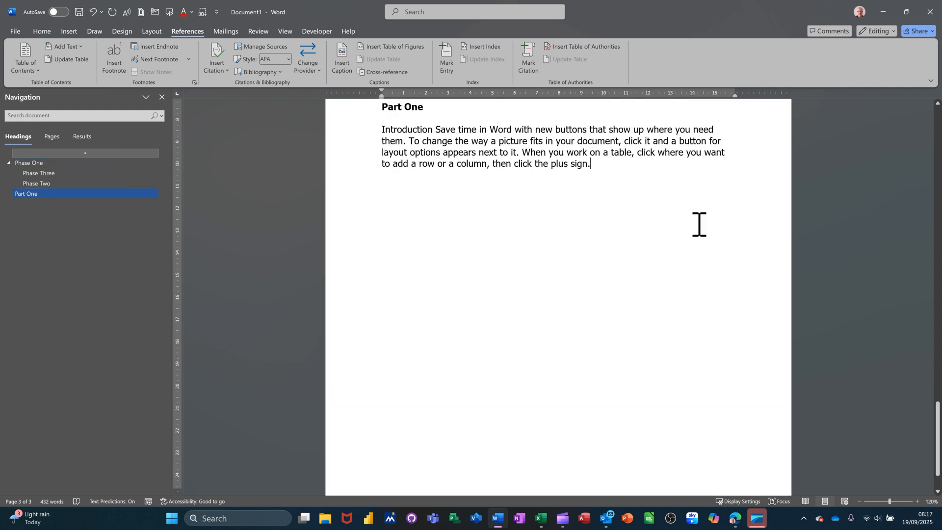
key(ctrl+End)
key(Return)
text(P)
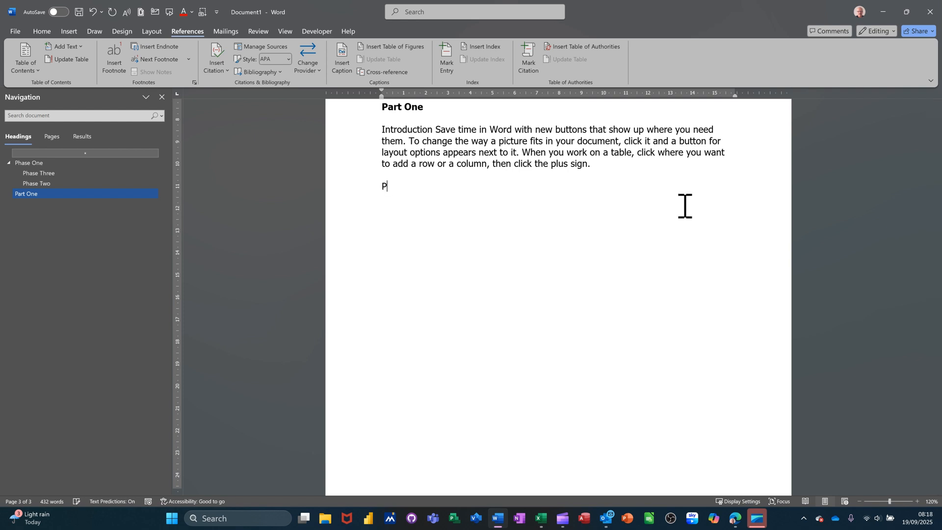
text(art Two)
text(Save time in Word with new buttons that show up where you need them. To change the way a picture fits in your document, click it and a button for layout options appears next to it. When you work on a table, click where you want to add a row or a column, then click the plus sign.)
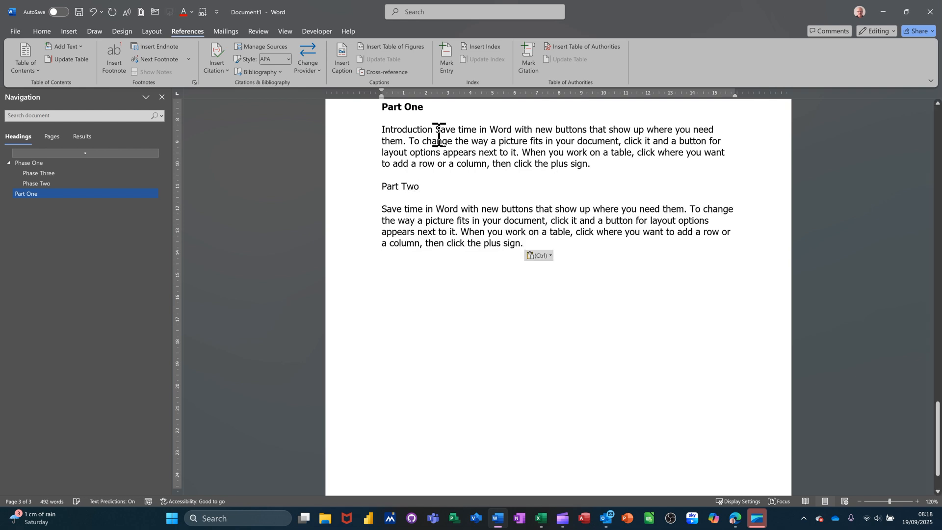
Apply the Heading 2 style to the "Part Two" line and place the cursor below its paragraph.
click(357, 186)
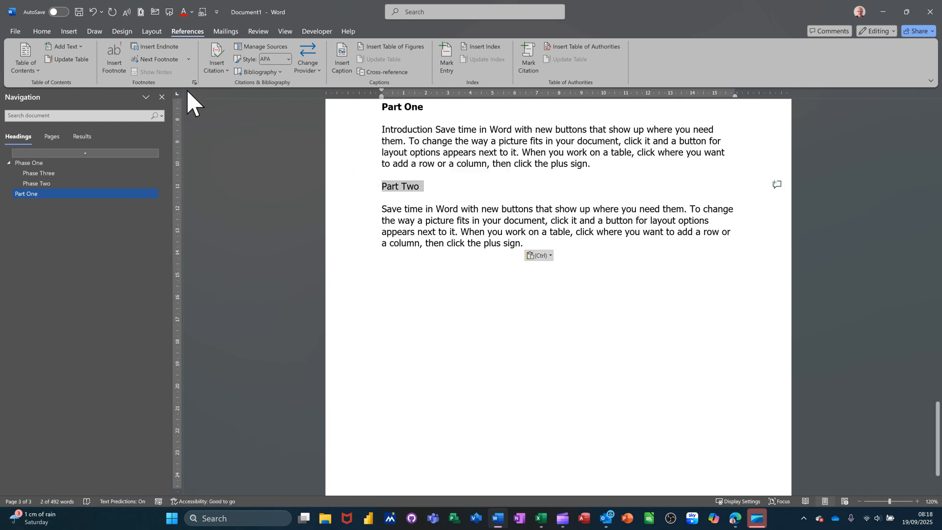
click(42, 32)
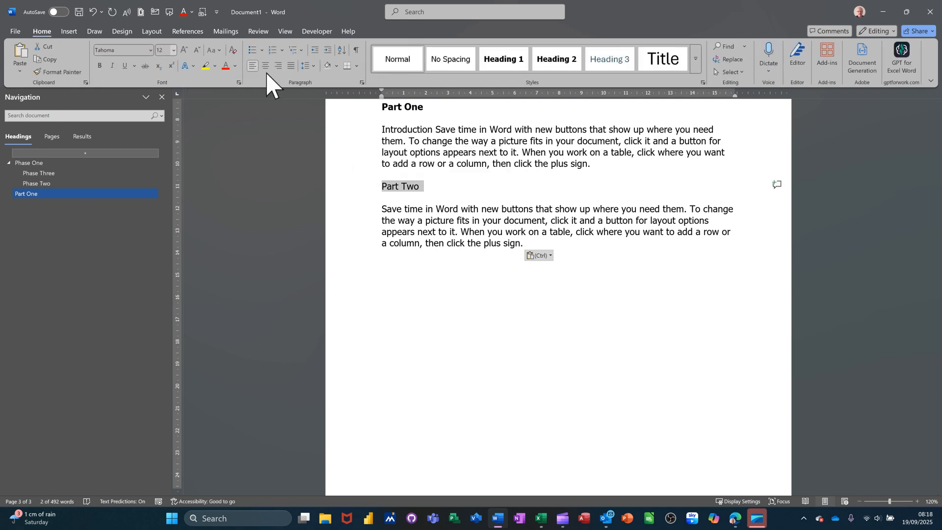
click(558, 59)
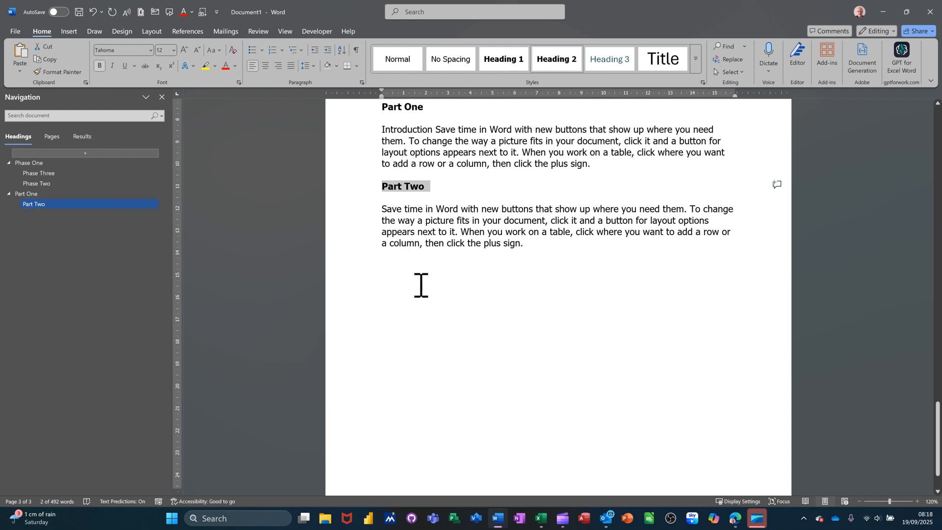
click(404, 264)
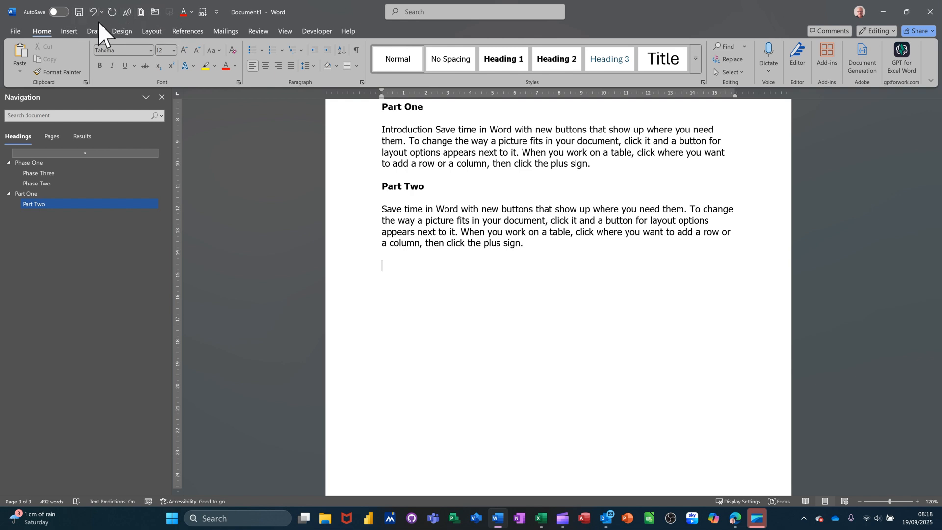
Add the Send to Microsoft PowerPoint command from All Commands to the Quick Access Toolbar.
click(217, 12)
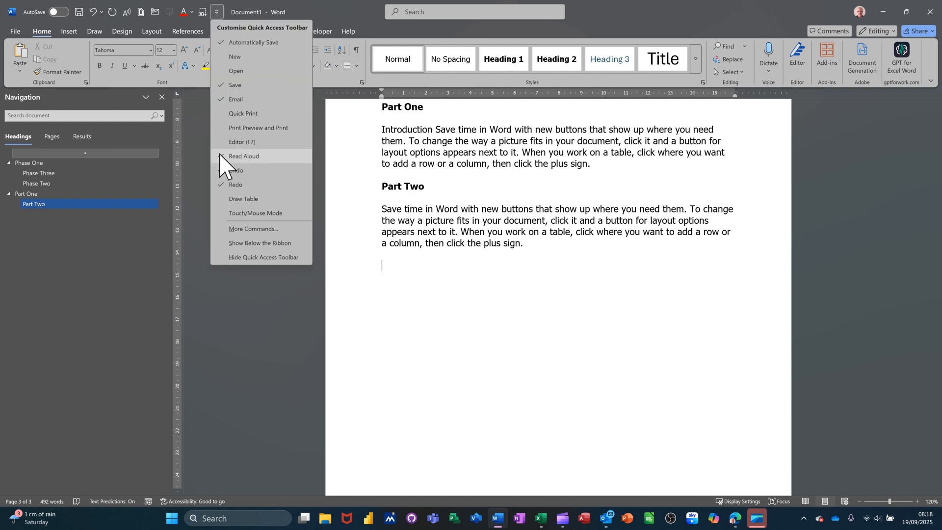
click(251, 229)
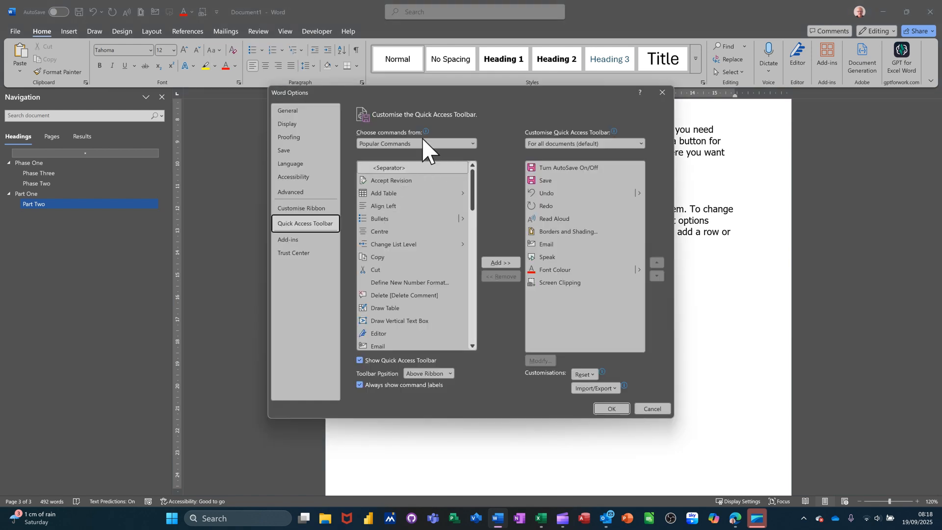
click(425, 143)
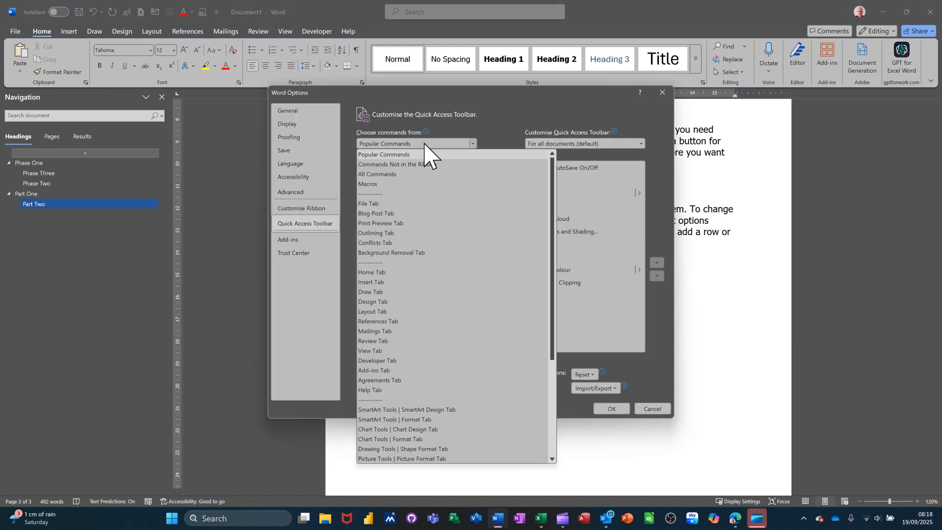
click(391, 173)
scroll(403, 238, down, 4)
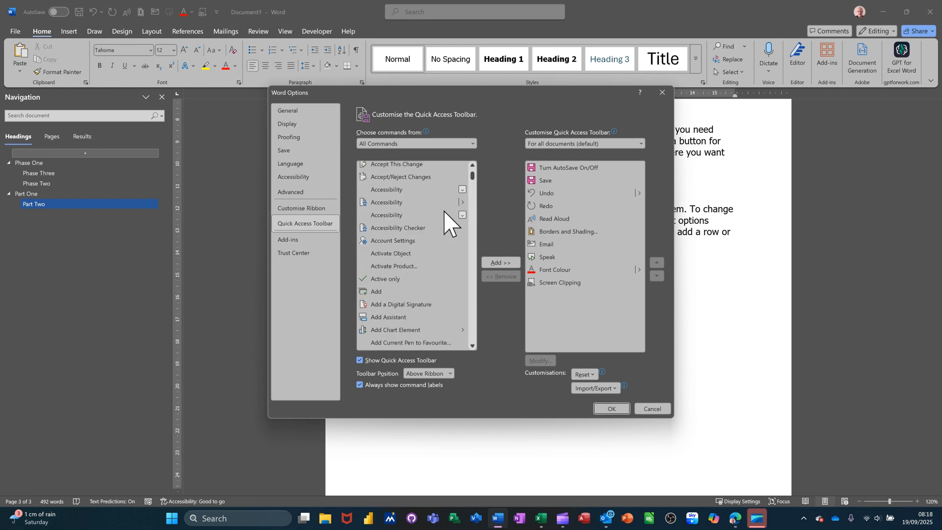
click(472, 172)
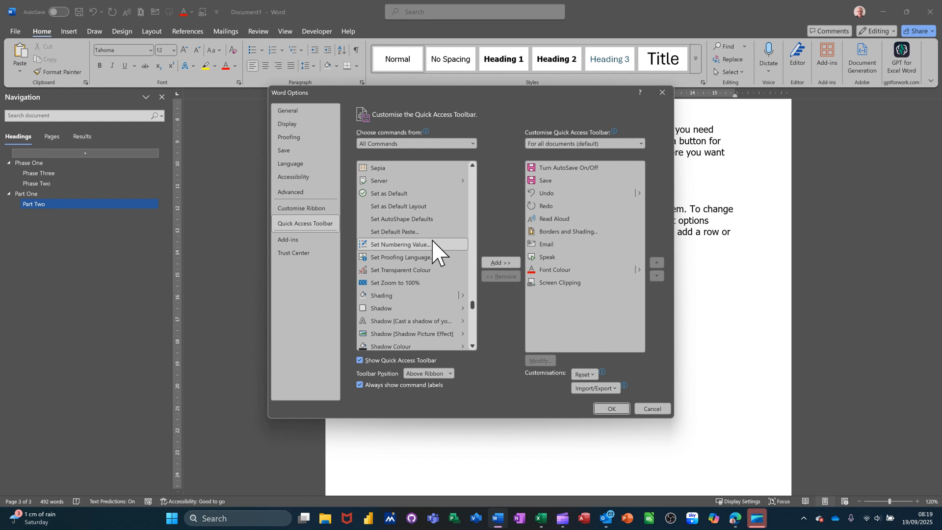
scroll(433, 240, up, 3)
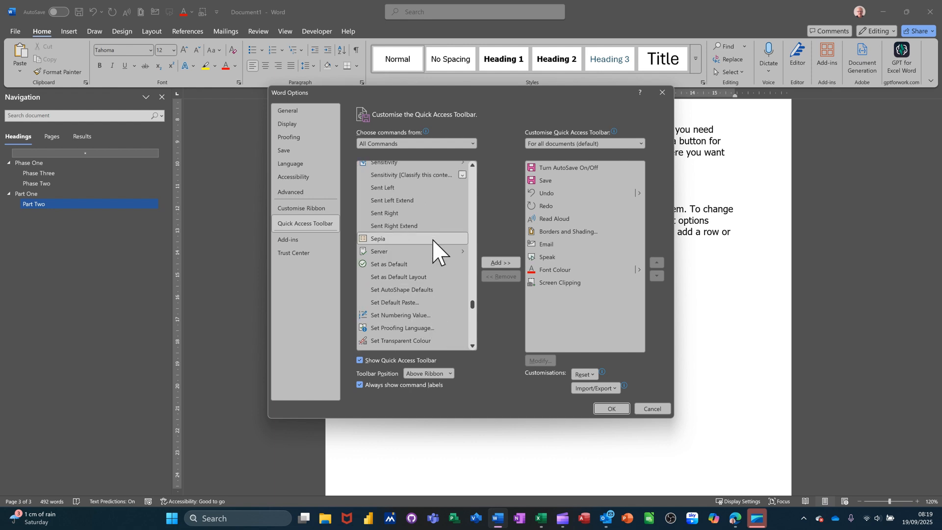
scroll(418, 226, up, 1)
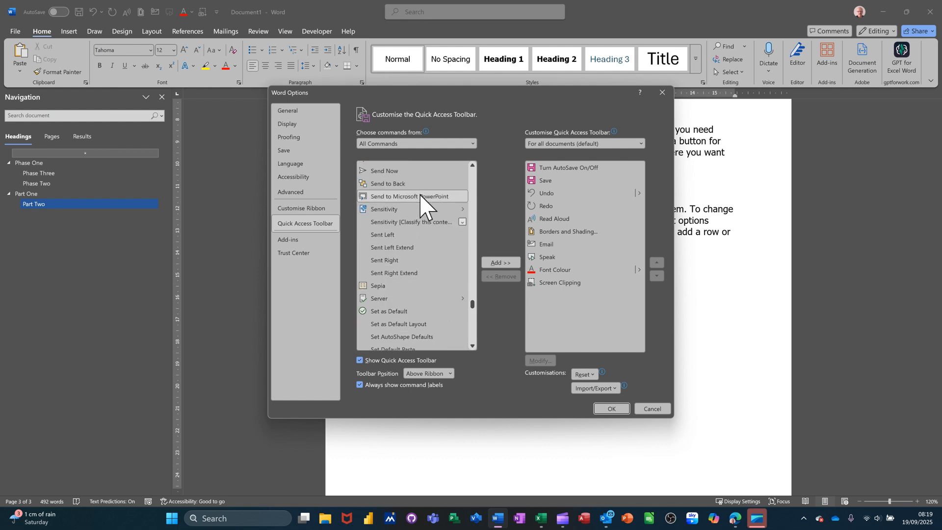
click(410, 197)
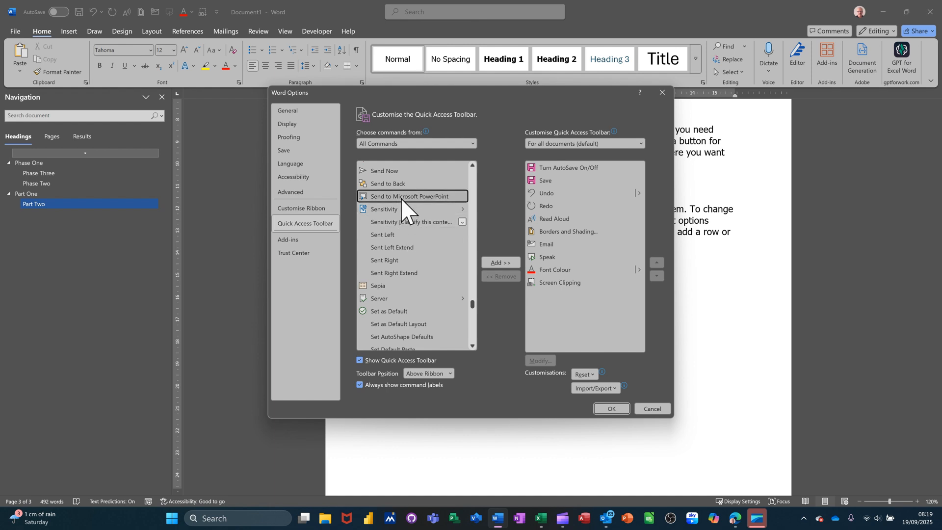
click(500, 265)
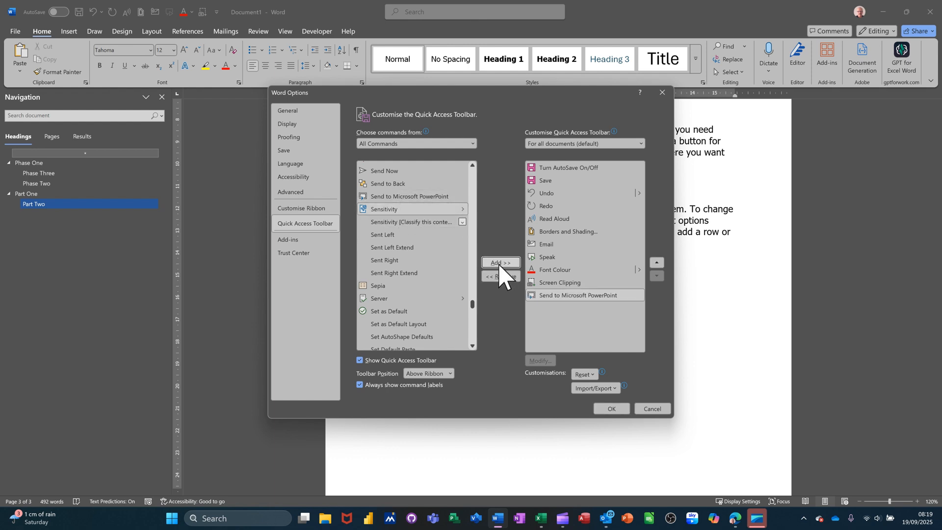
click(611, 409)
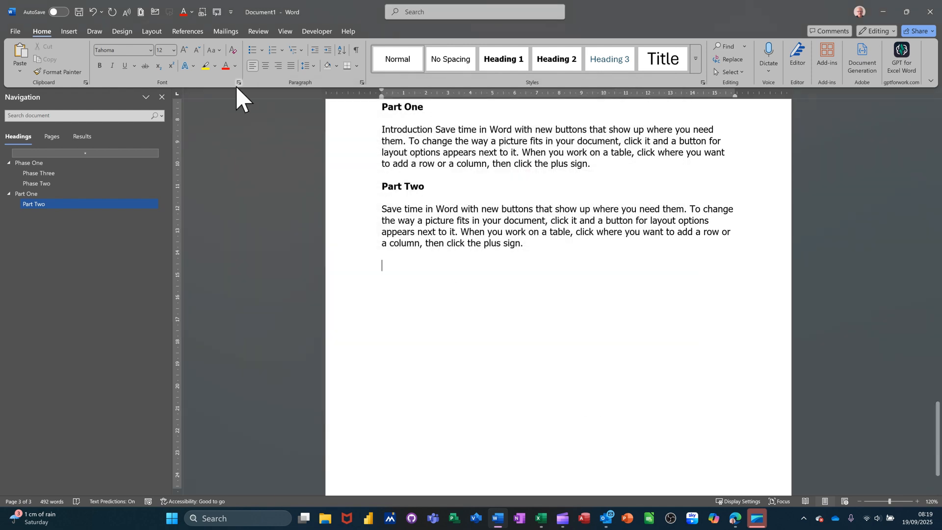
Send the document to PowerPoint and look through the Phase One, Part One and Contents slides.
click(218, 11)
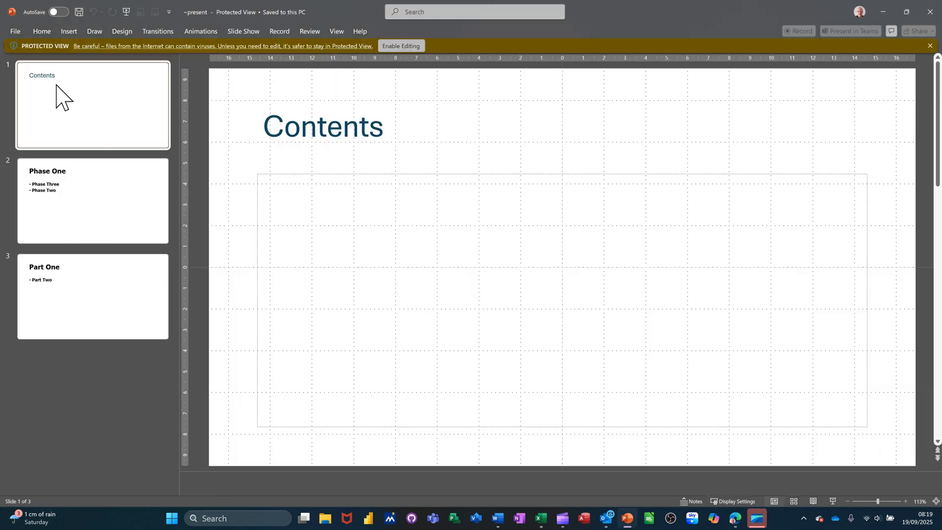
click(96, 185)
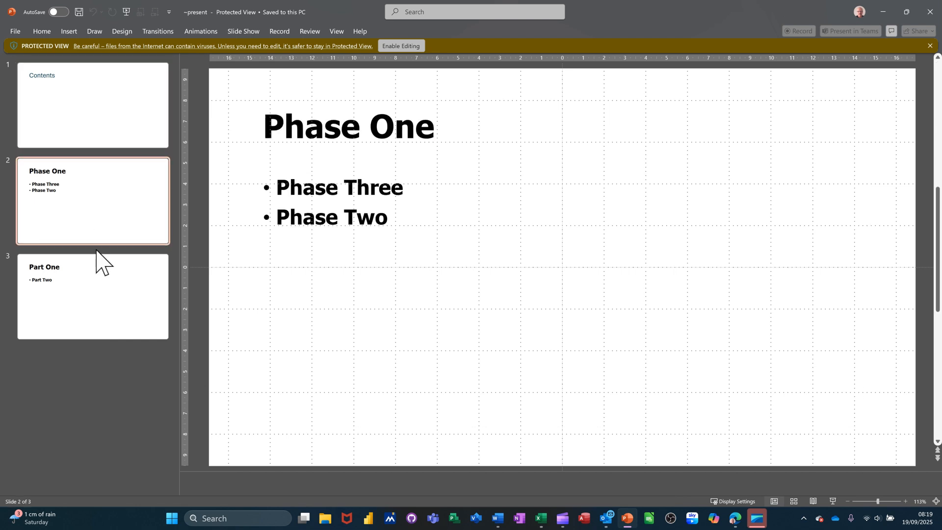
click(98, 279)
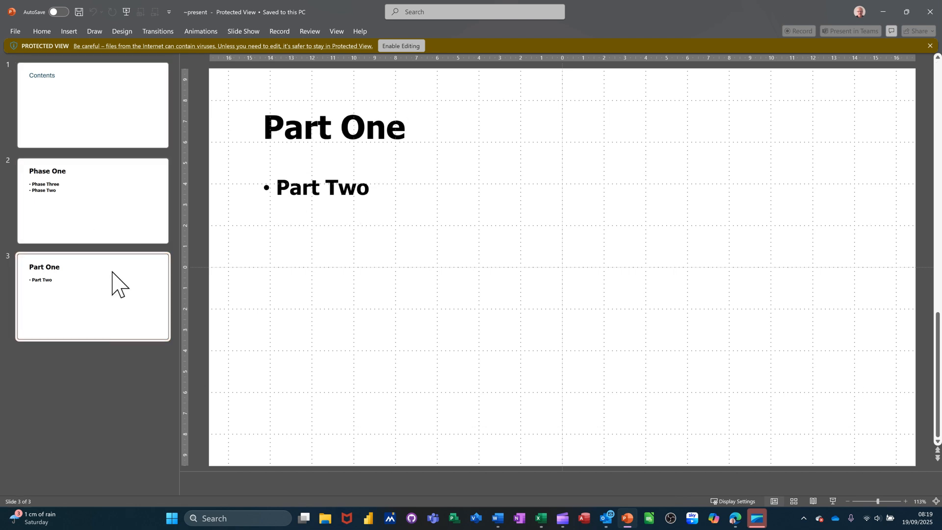
click(99, 139)
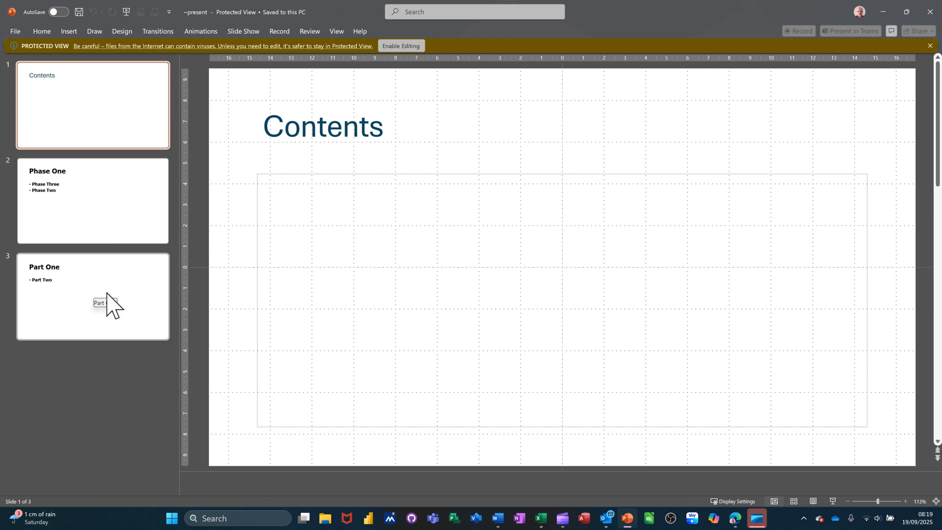
View the editable presentation as an outline, close it and return to the Word document.
click(775, 503)
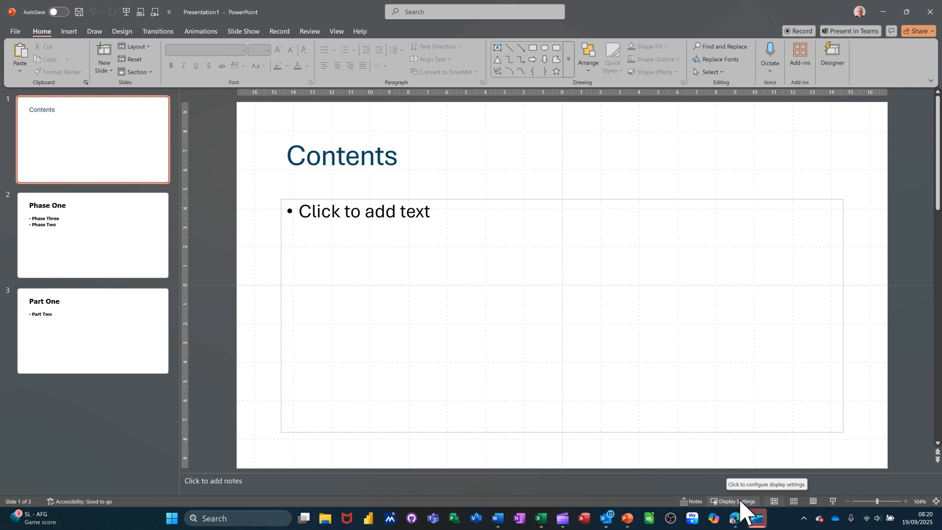
click(775, 501)
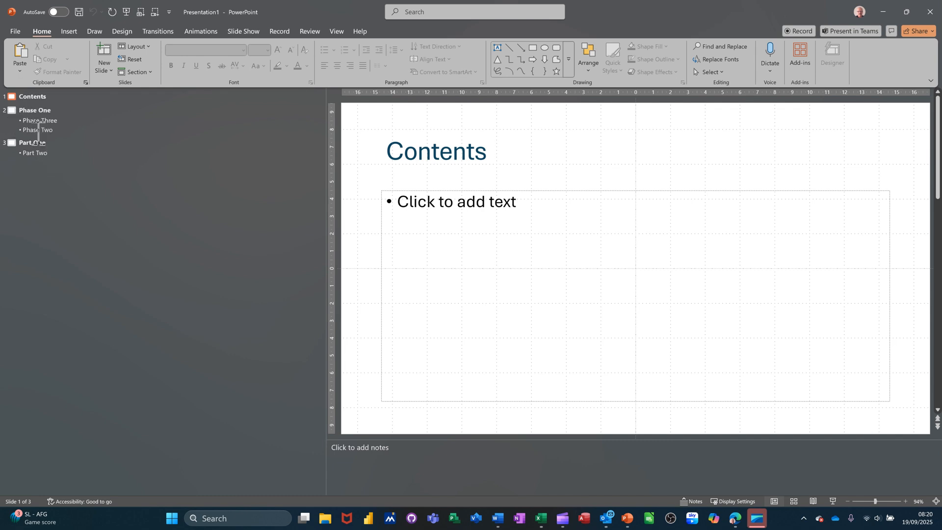
click(931, 12)
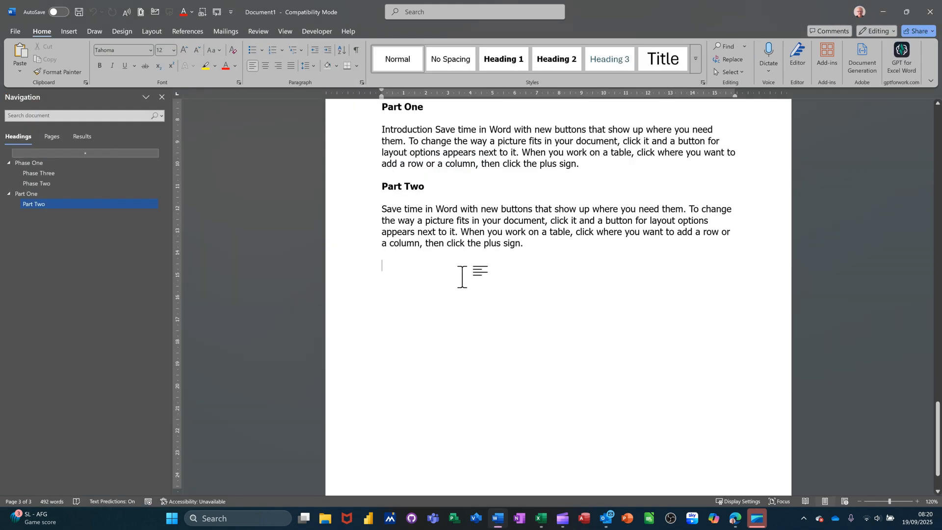
Go back to the Phase One heading below the table of contents, collapse its section and expand it again.
scroll(520, 281, up, 10)
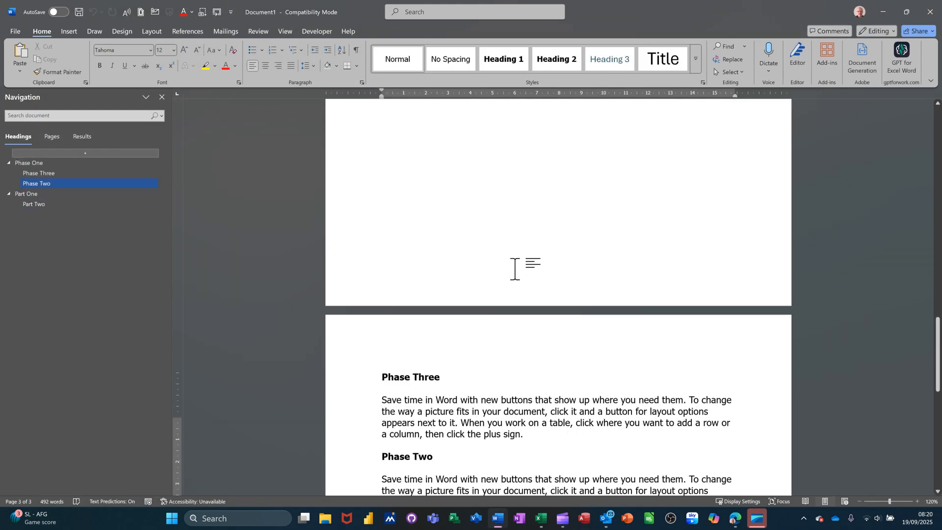
scroll(511, 264, up, 10)
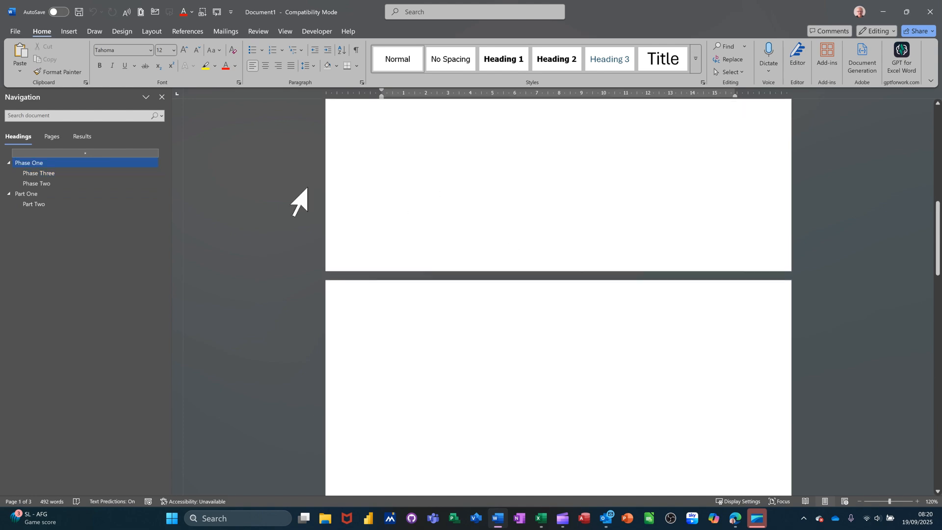
click(54, 167)
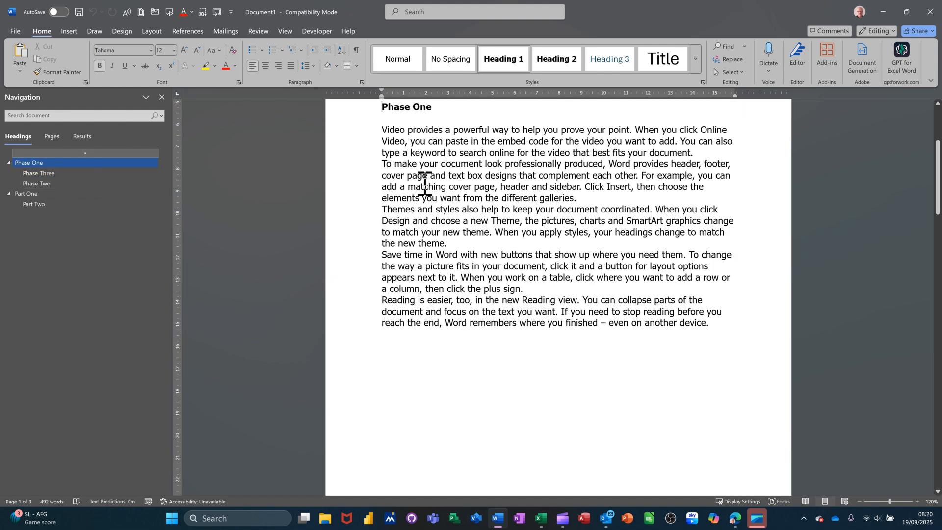
scroll(540, 197, up, 3)
scroll(539, 199, up, 2)
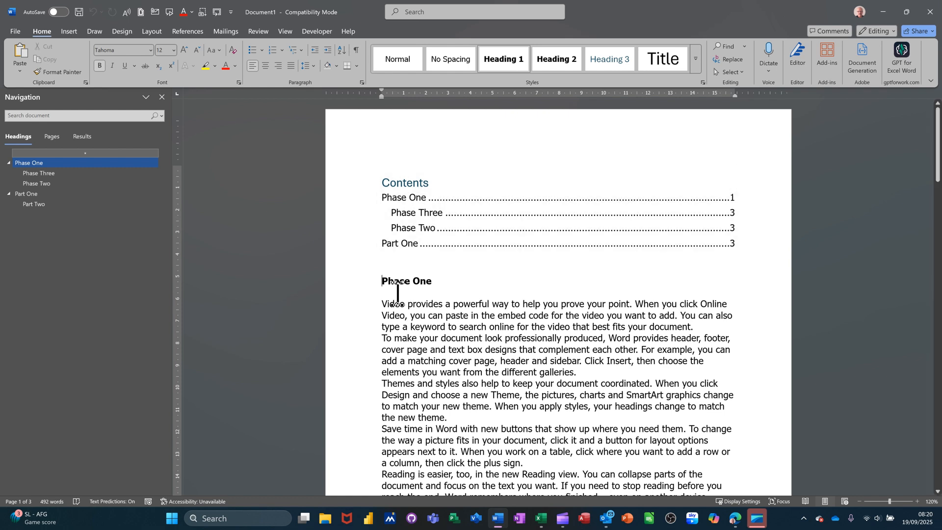
click(376, 282)
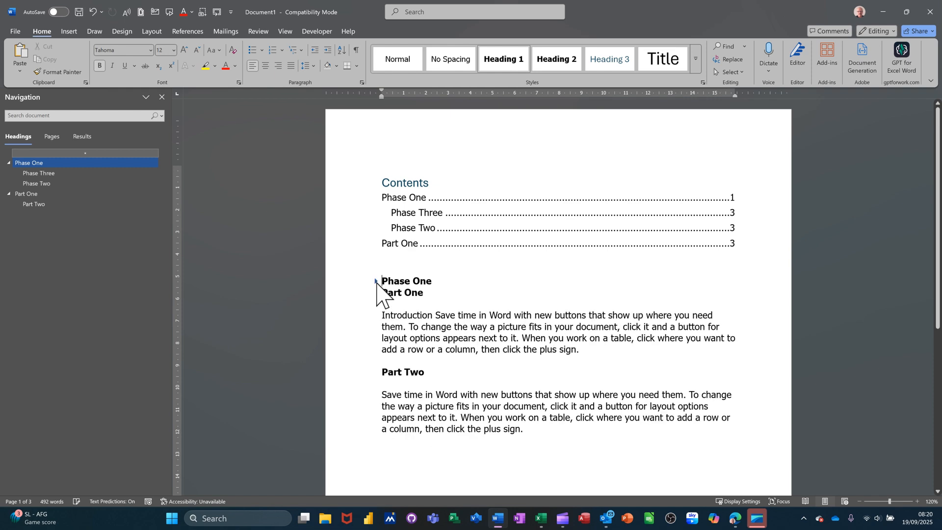
click(377, 283)
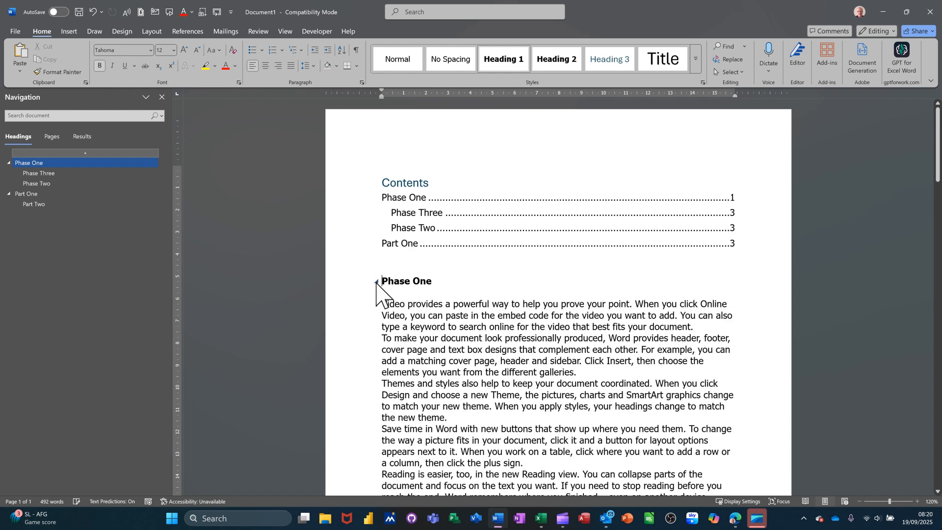
Move the Part Two section in the heading outline so it follows Phase Two under Phase One, and check the new order.
click(39, 205)
drag(45, 205, 43, 186)
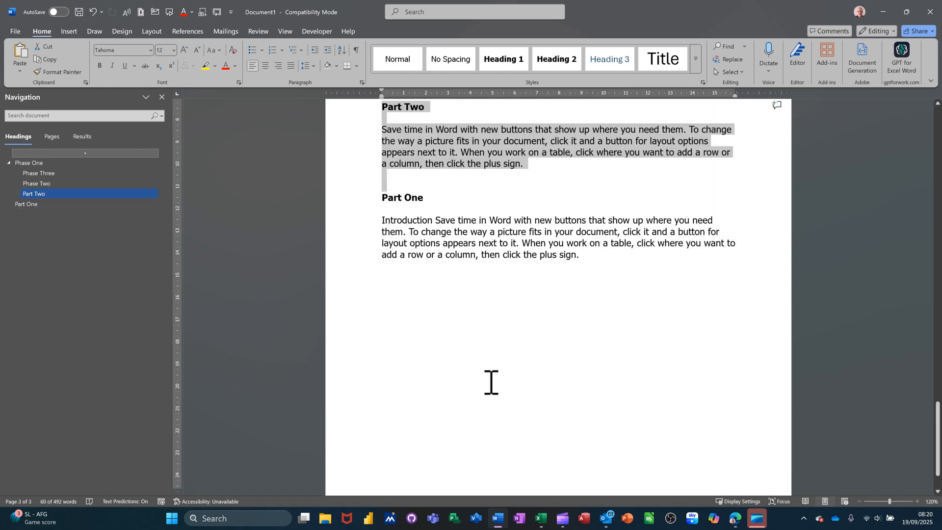
scroll(465, 371, up, 7)
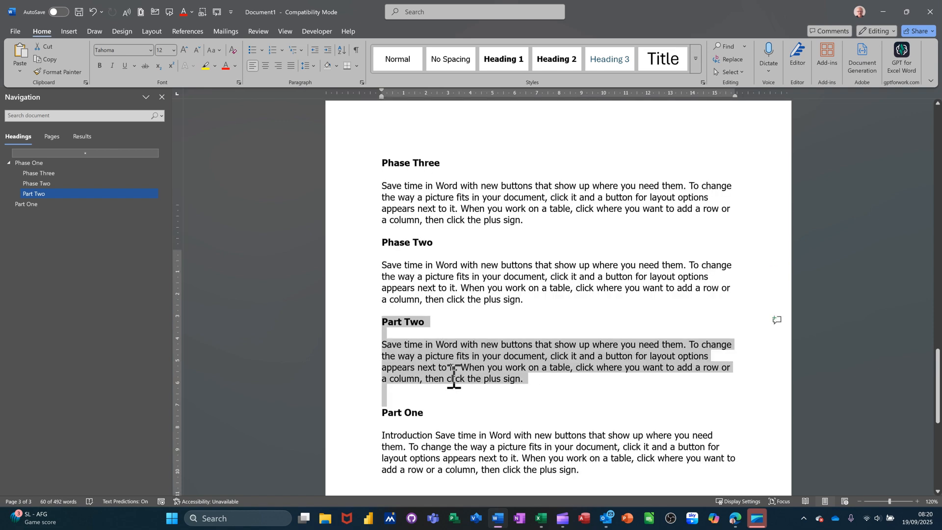